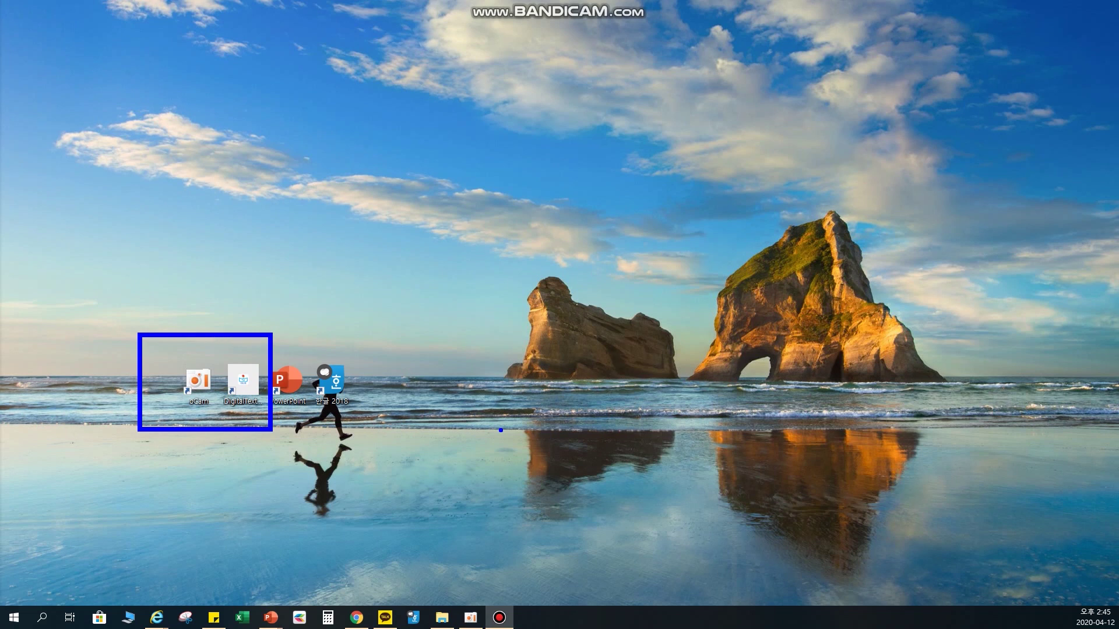
- Open the 오소프트 (ohsoft.net) site from Chrome's Naver results for 오캠
key(Escape)
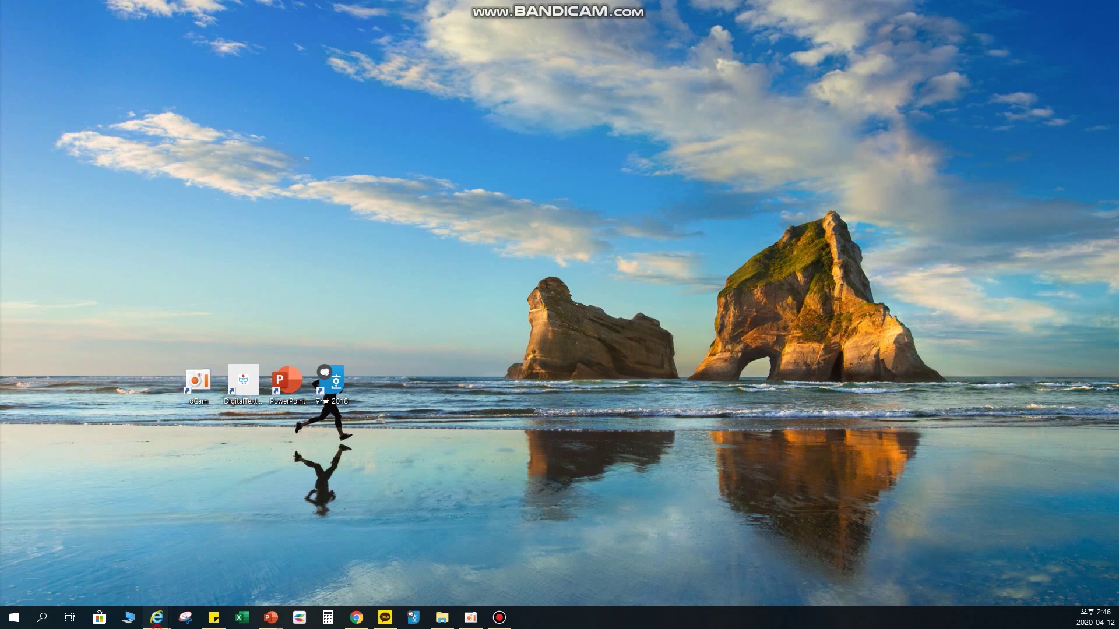
mouse_move(156, 618)
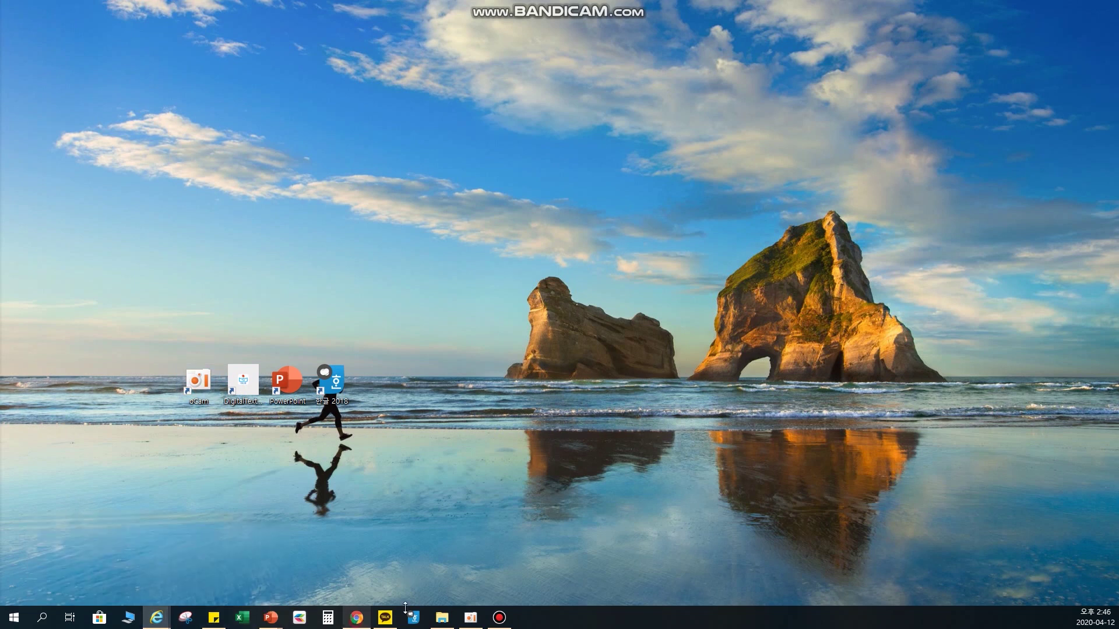
click(356, 617)
click(374, 76)
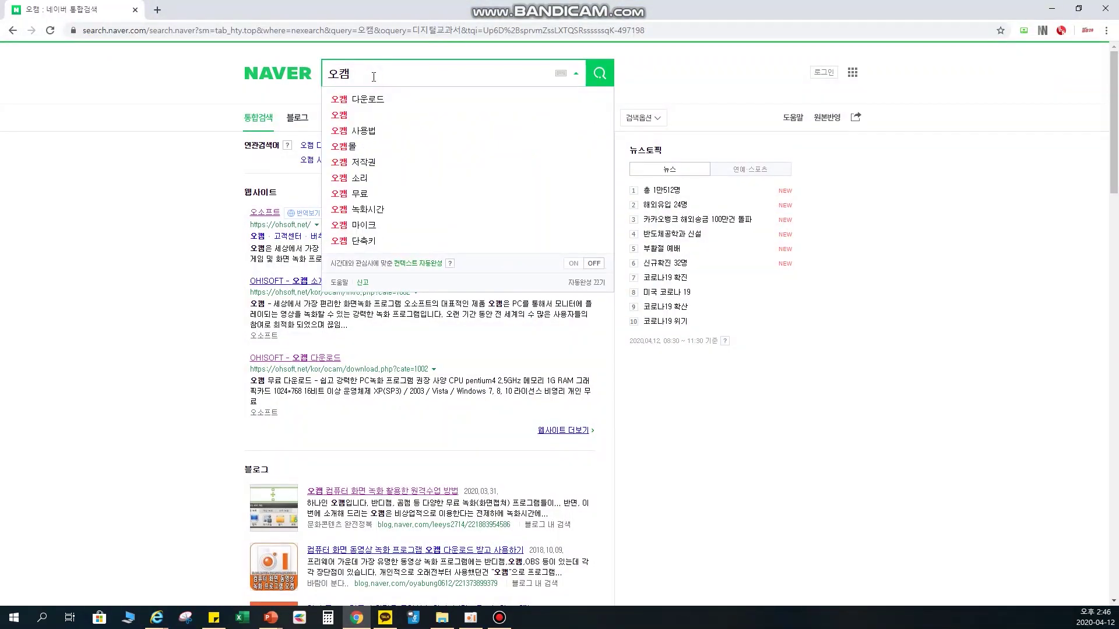
click(205, 205)
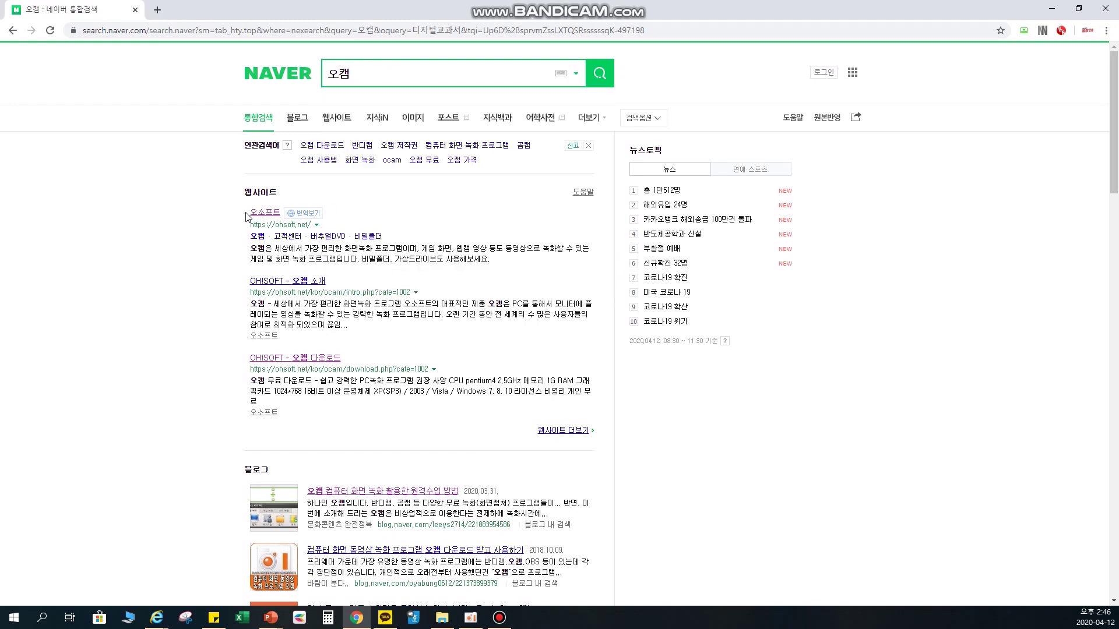
drag(229, 202, 372, 240)
key(Escape)
key(ctrl+1)
drag(221, 186, 463, 260)
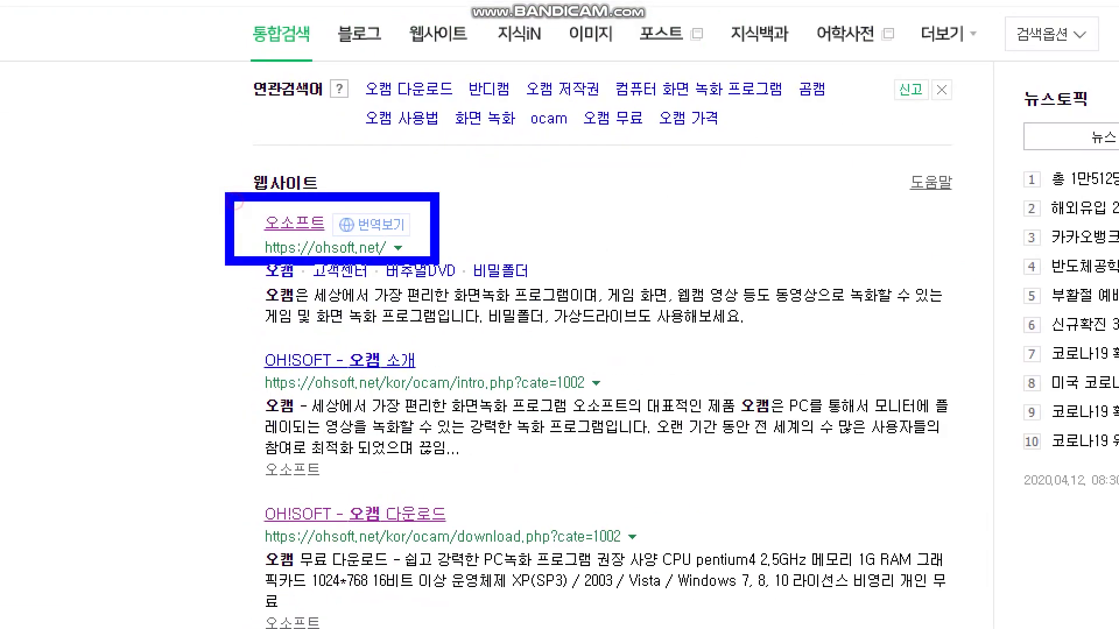
click(260, 213)
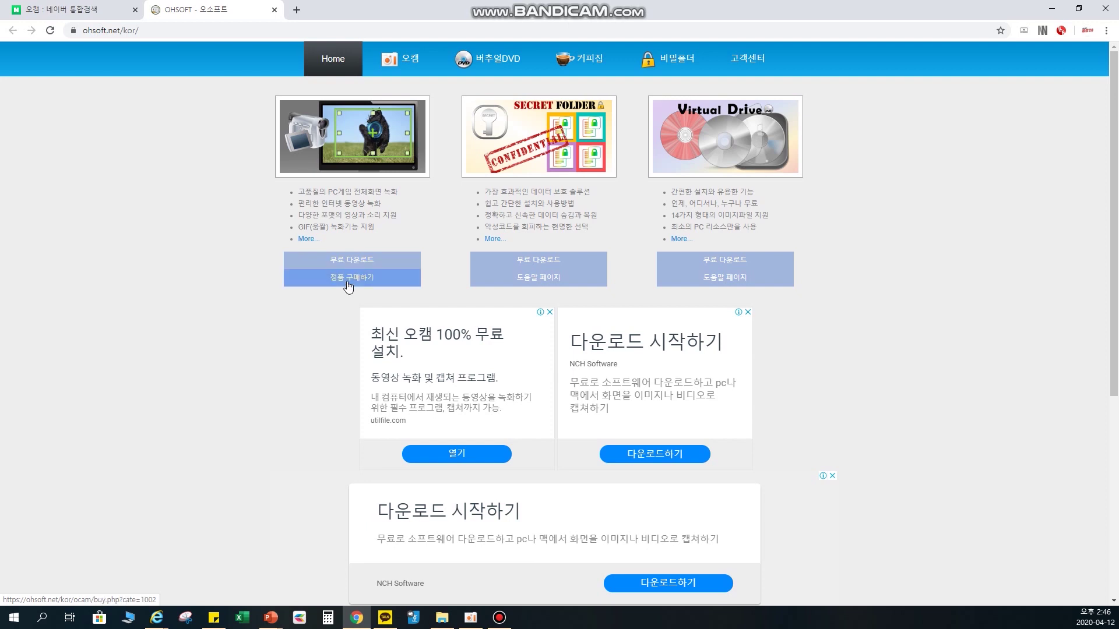
- Go to oCam's 정품 구매하기 page and open its S2B (학교장터) listing link
click(348, 283)
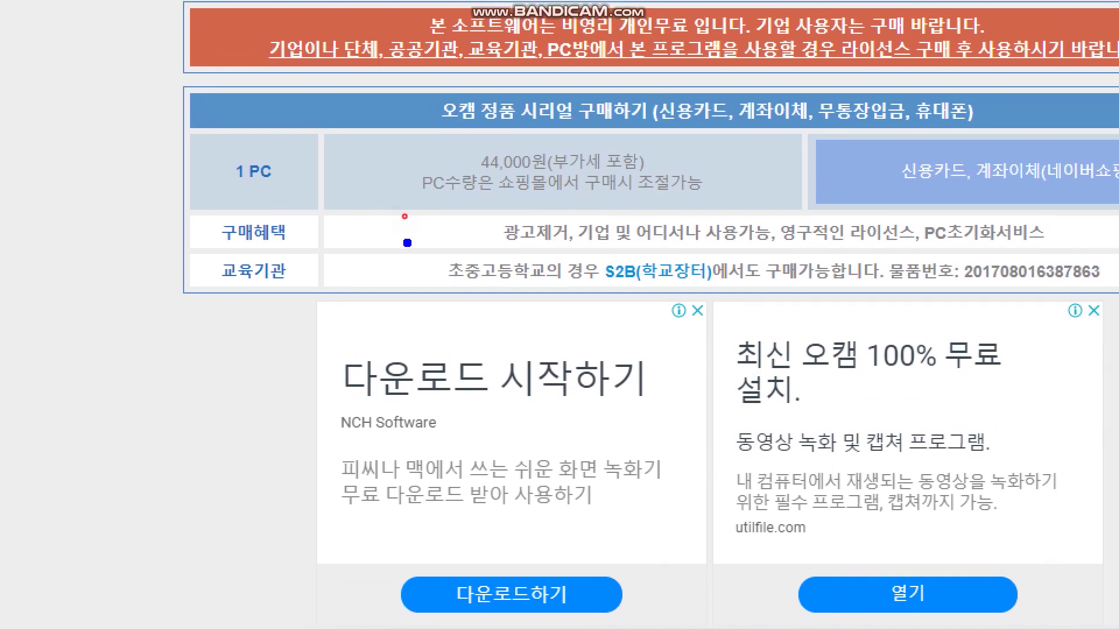
mouse_move(407, 242)
mouse_down()
mouse_move(855, 315)
mouse_move(854, 298)
mouse_up()
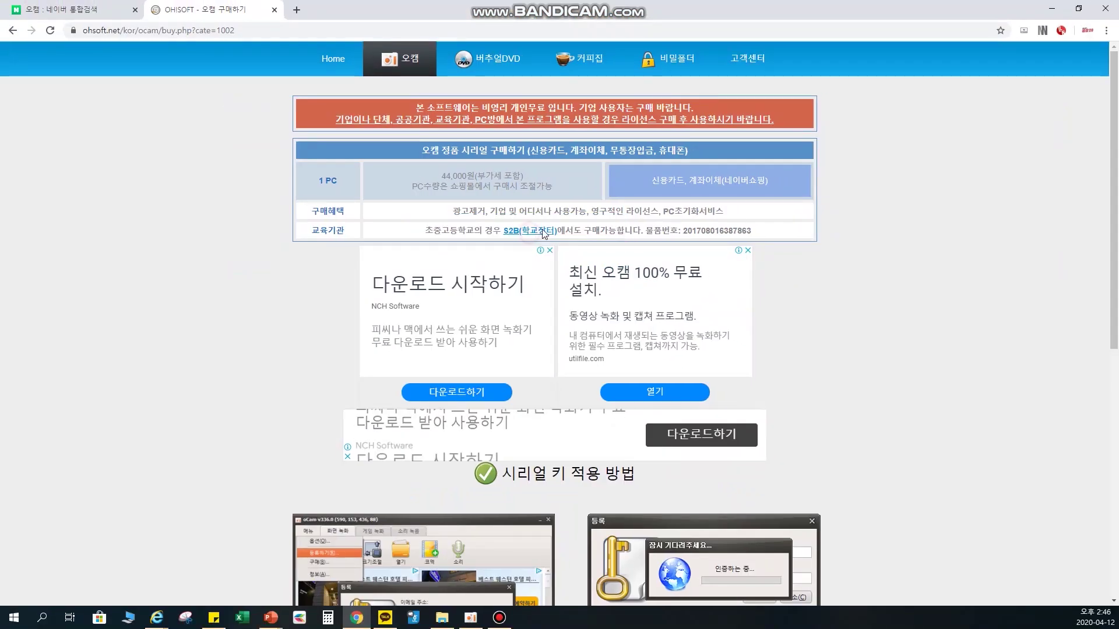
click(693, 273)
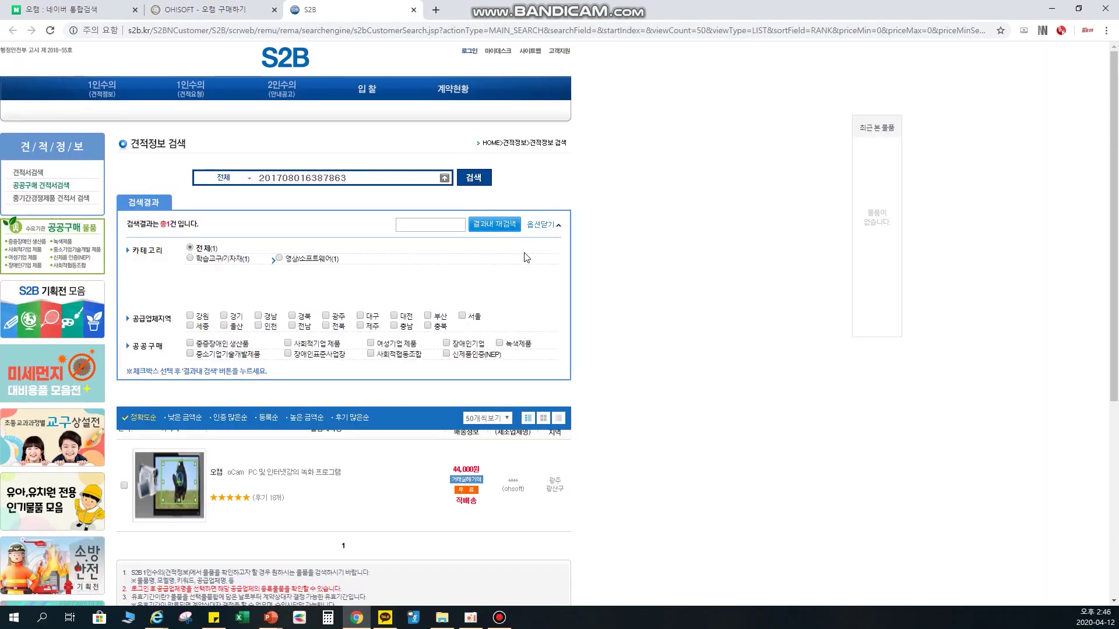
- Scroll to the 44,000원 oCam item on S2B, then return to the OHSOFT tab
scroll(524, 260, down, 2)
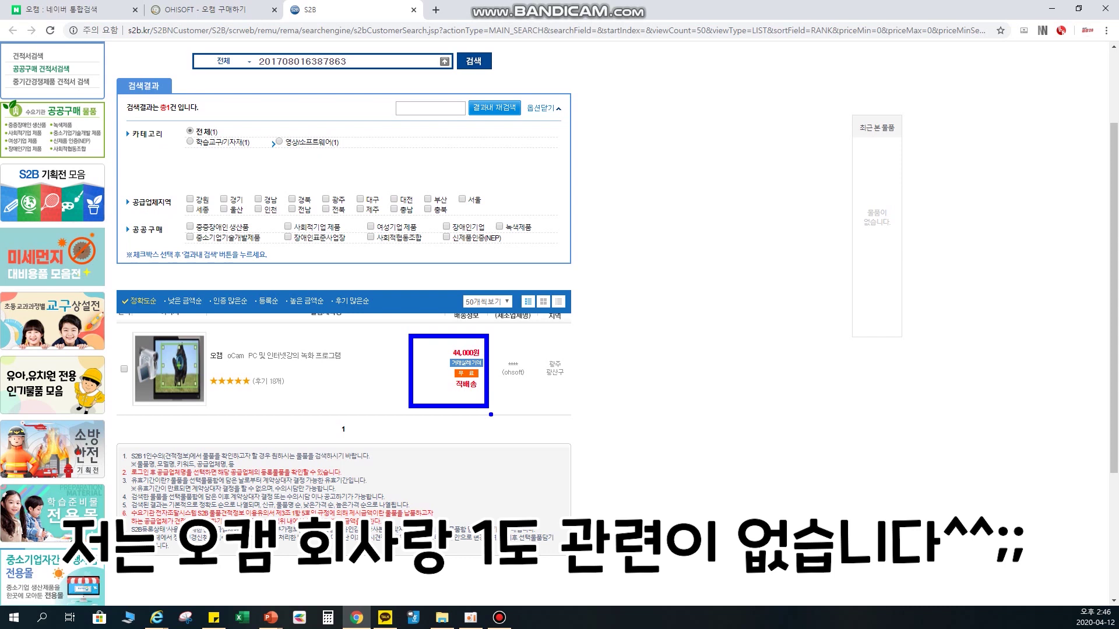
click(215, 8)
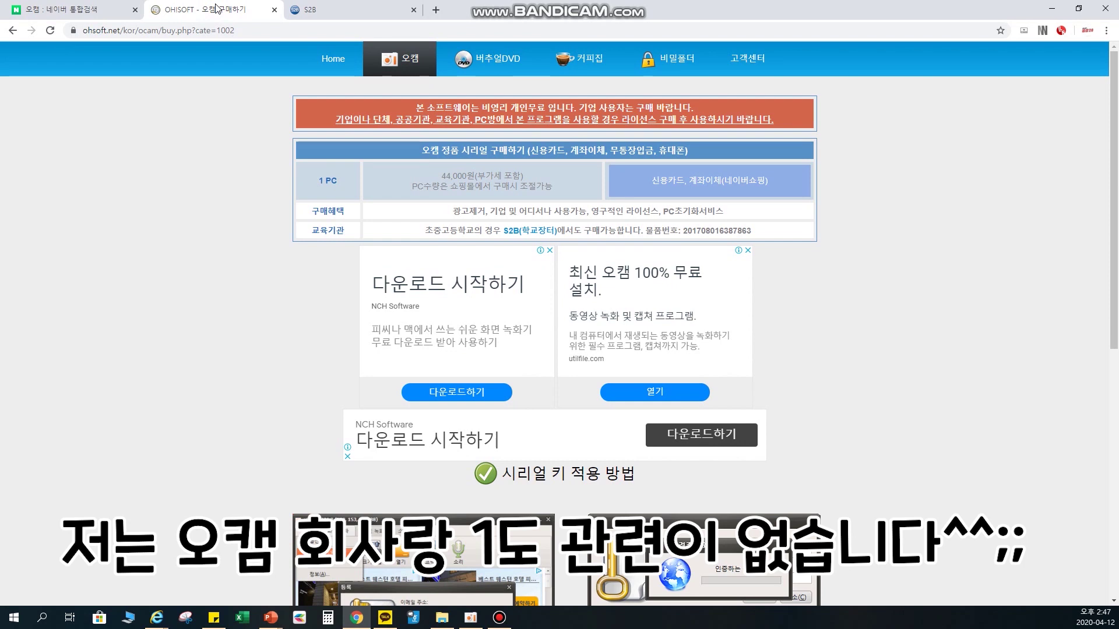
- Glance at the Naver tab, go back to the OHSOFT home page, and minimize Chrome
click(70, 9)
click(210, 10)
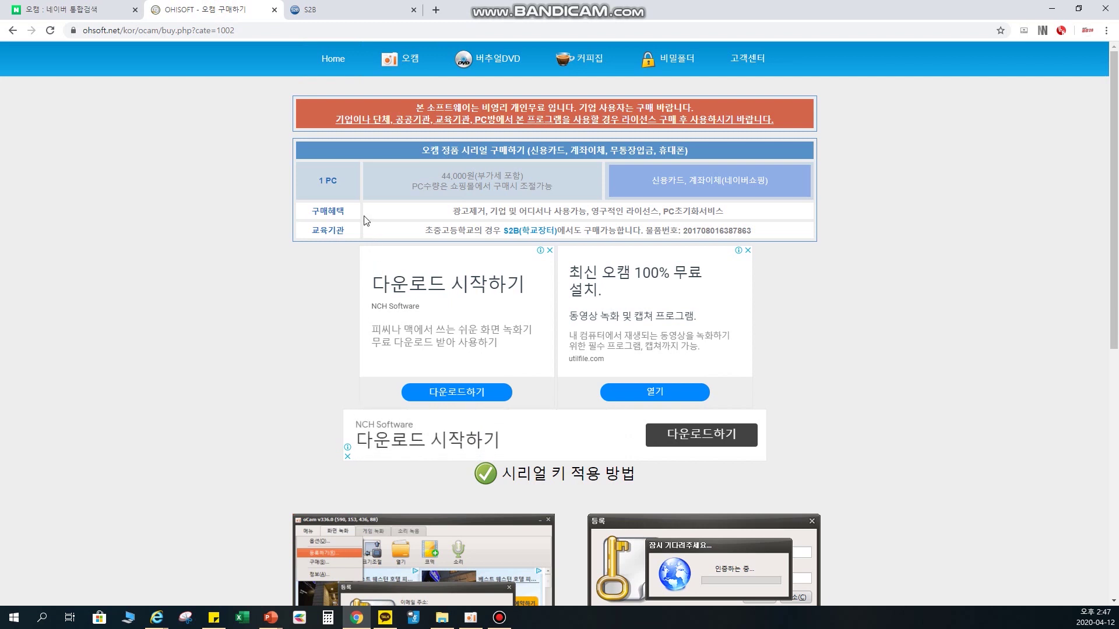
click(14, 31)
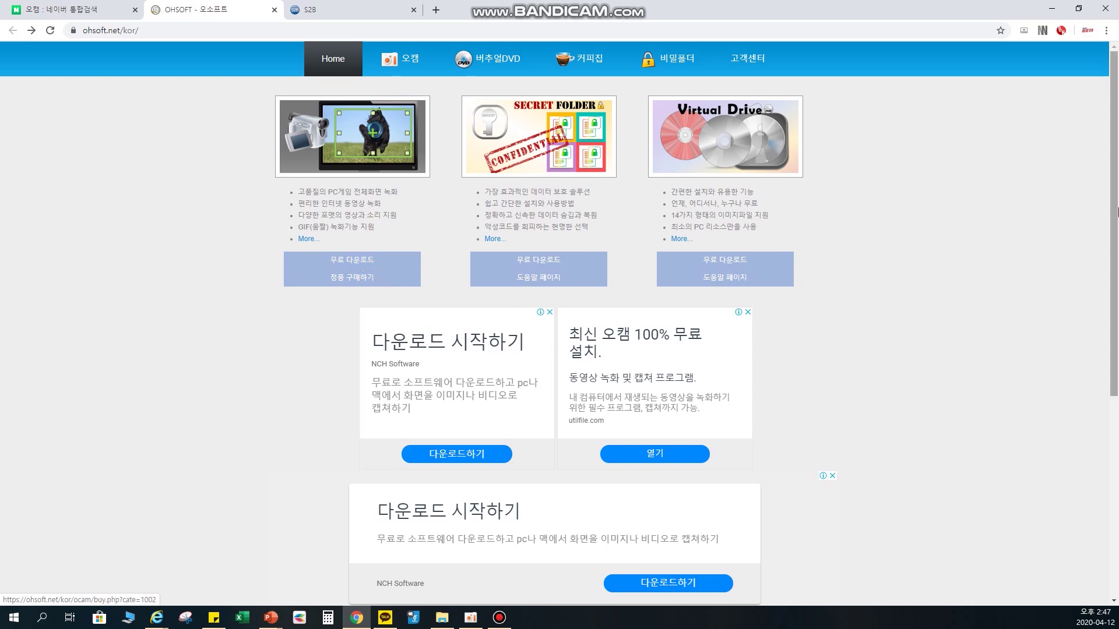
click(1054, 8)
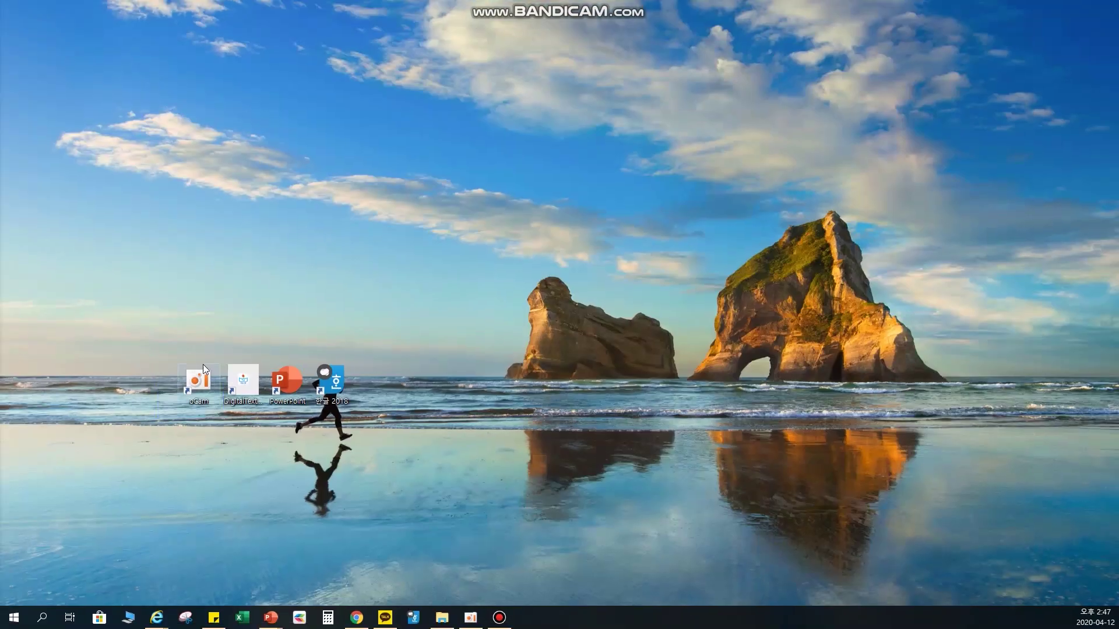
- Launch oCam from the desktop and open 메뉴 > 옵션 on the 녹화 settings
double_click(221, 396)
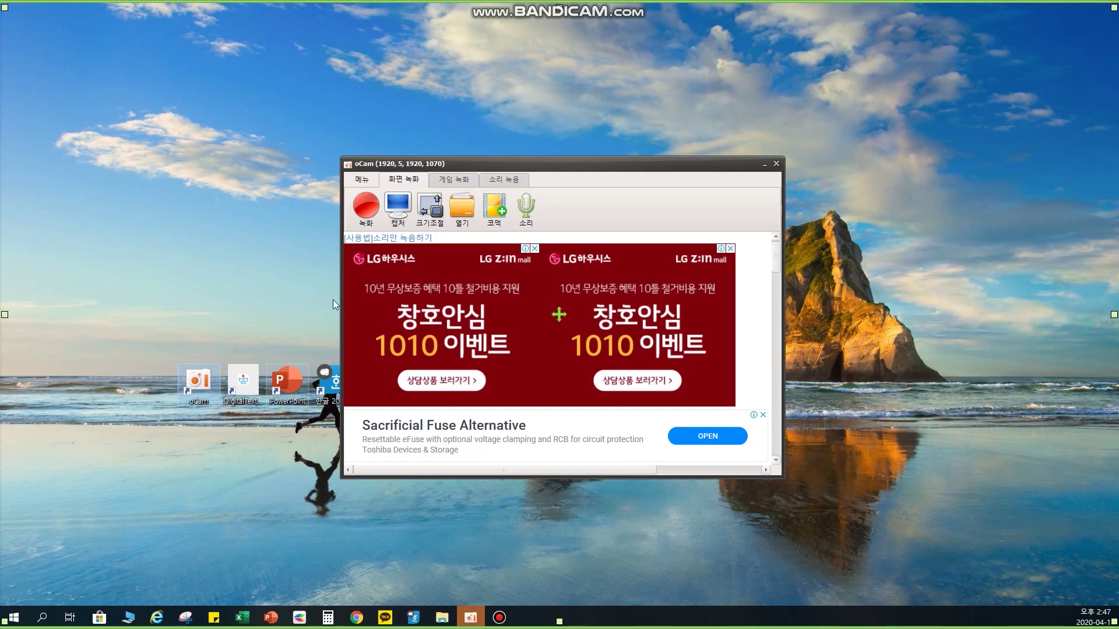
drag(591, 162, 586, 126)
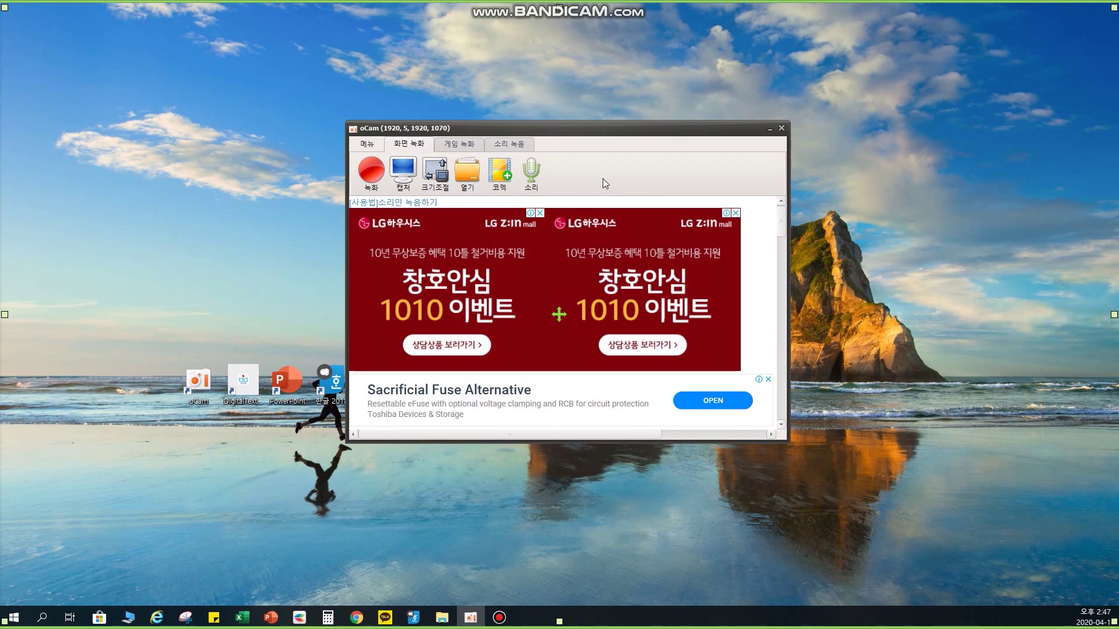
click(371, 146)
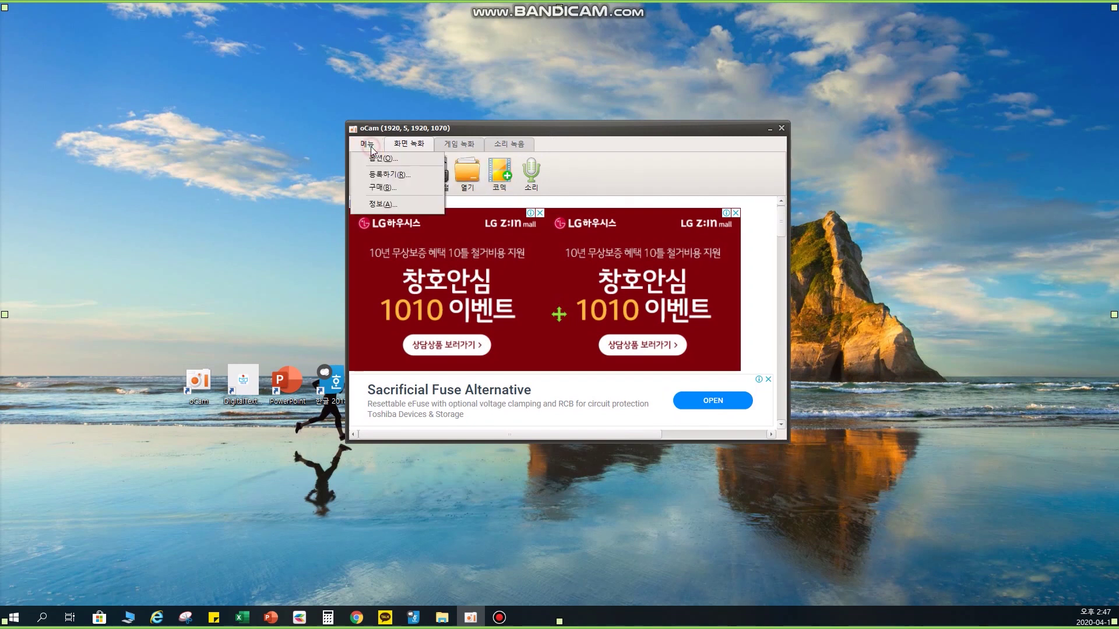
click(379, 158)
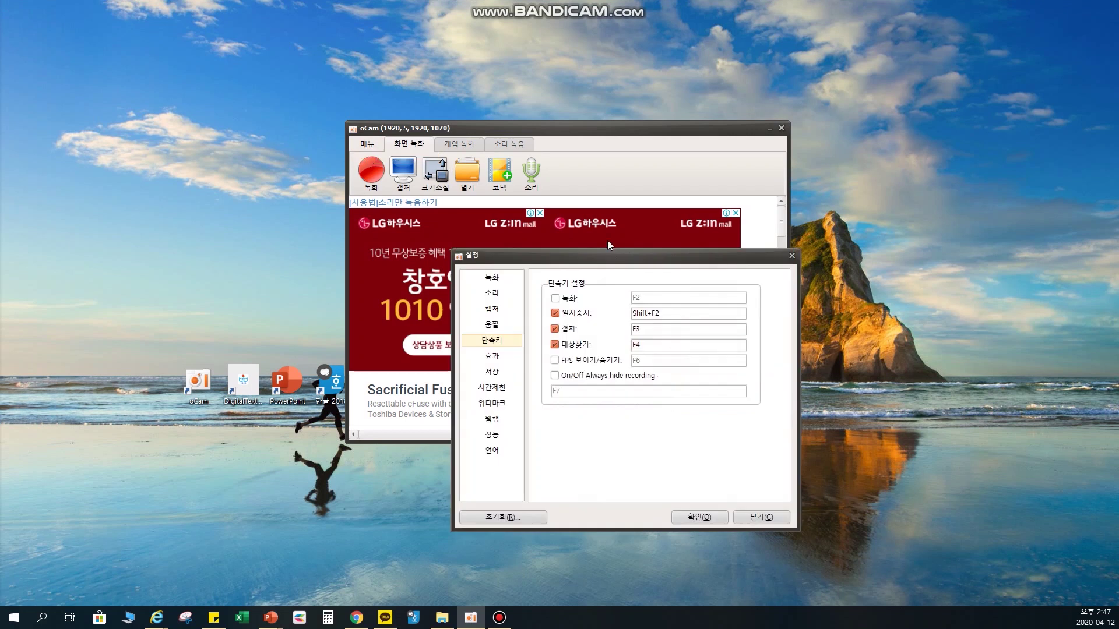
drag(604, 264, 523, 215)
click(417, 229)
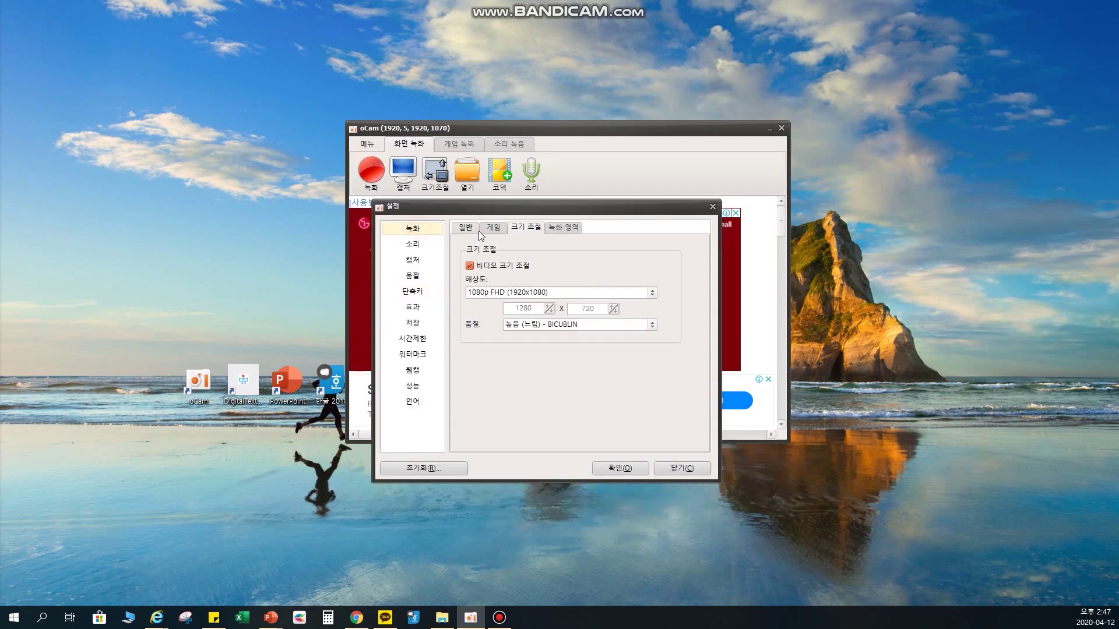
- Keep 1080p FHD (1920x1080) and 높음 (느림) - BICUBLIN on 크기 조절, then view 일반
click(465, 227)
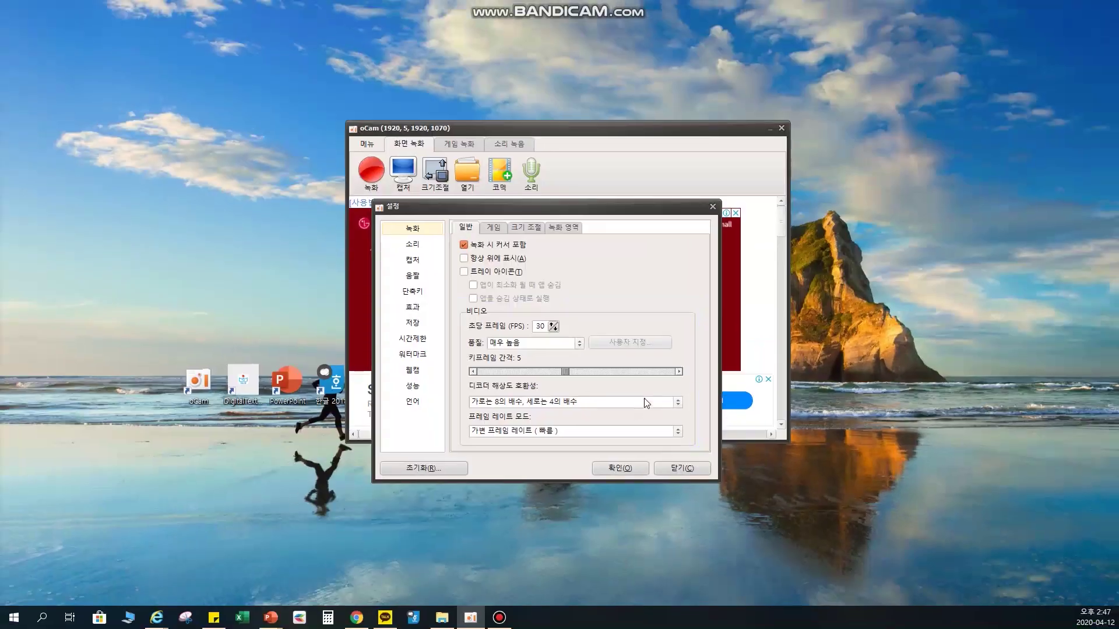
click(531, 227)
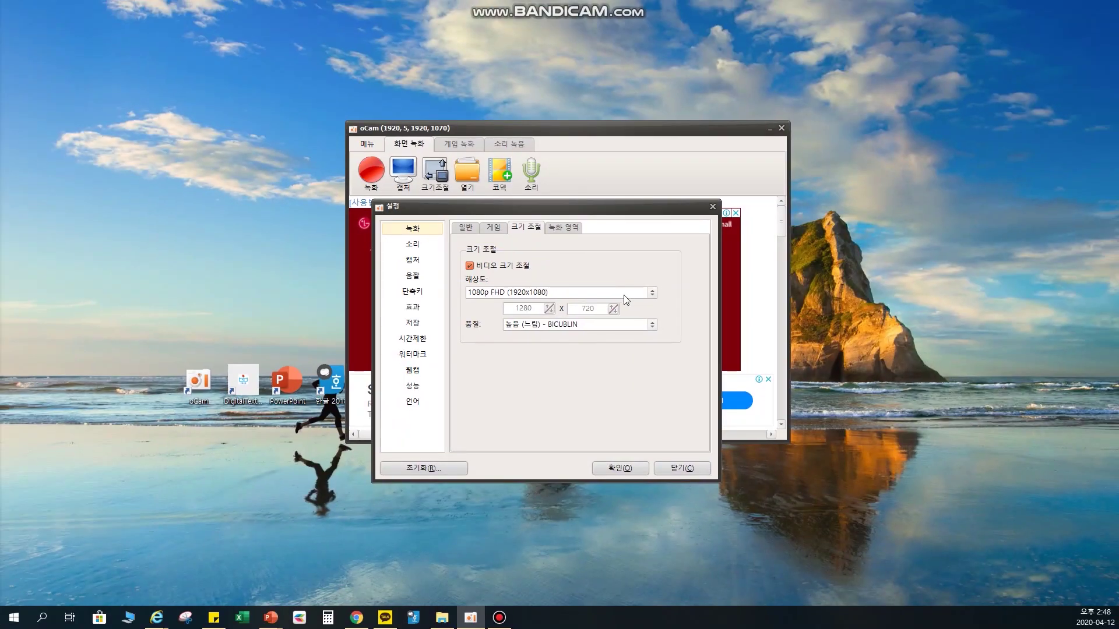
click(750, 322)
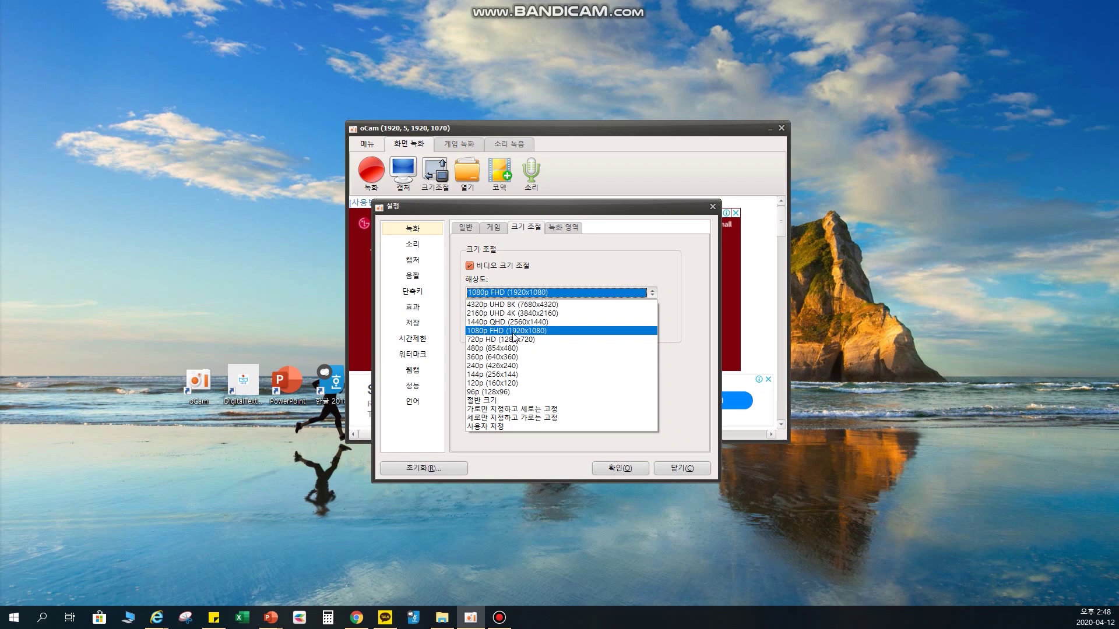
click(513, 331)
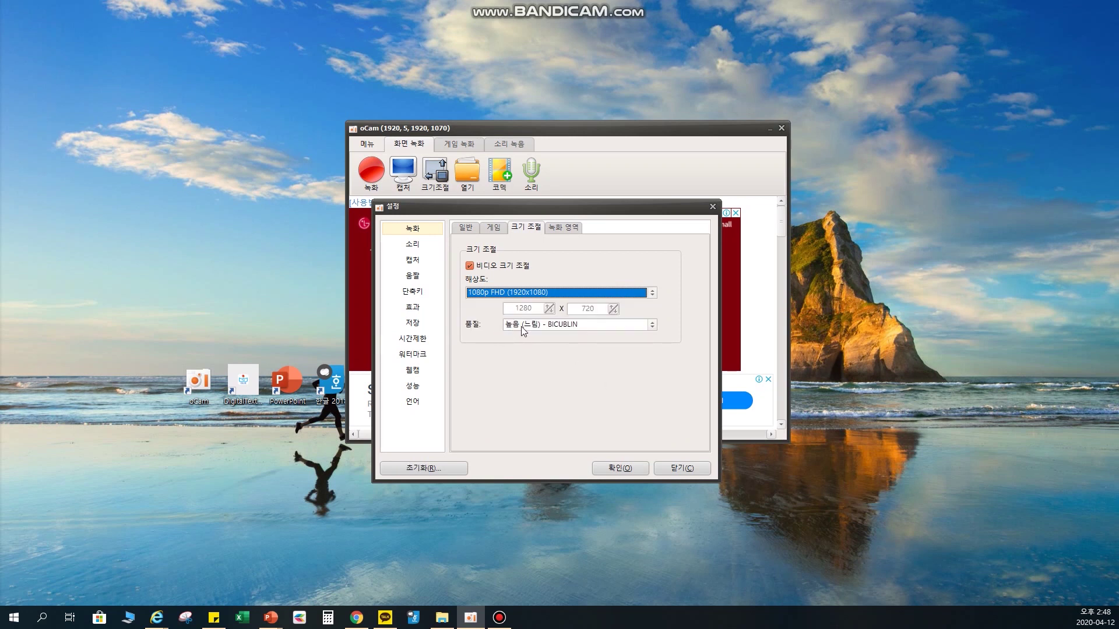
click(520, 326)
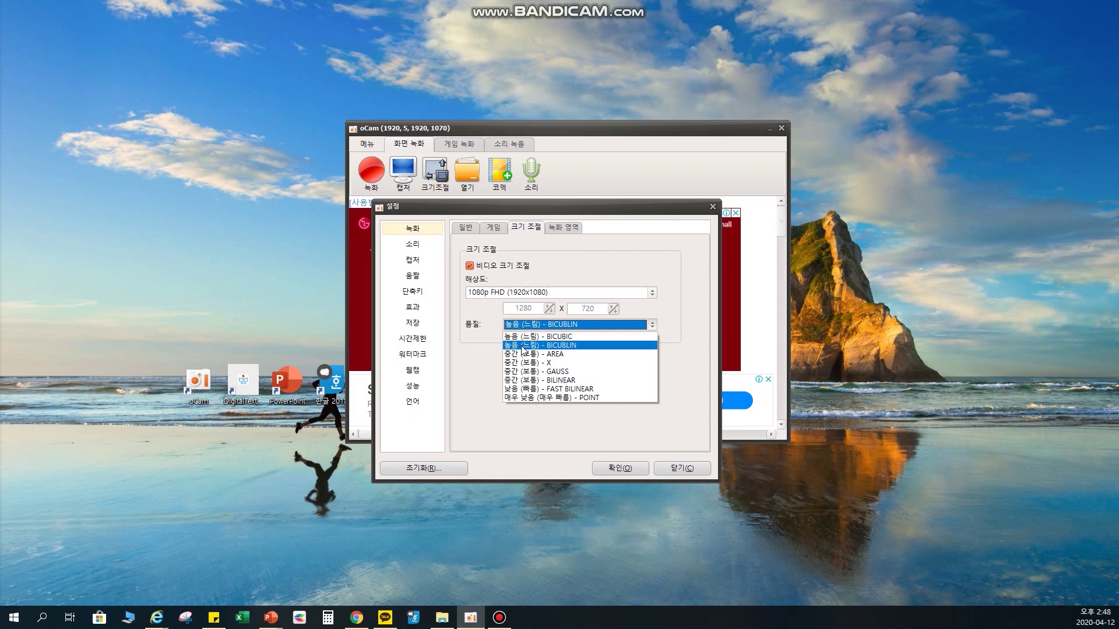
click(521, 346)
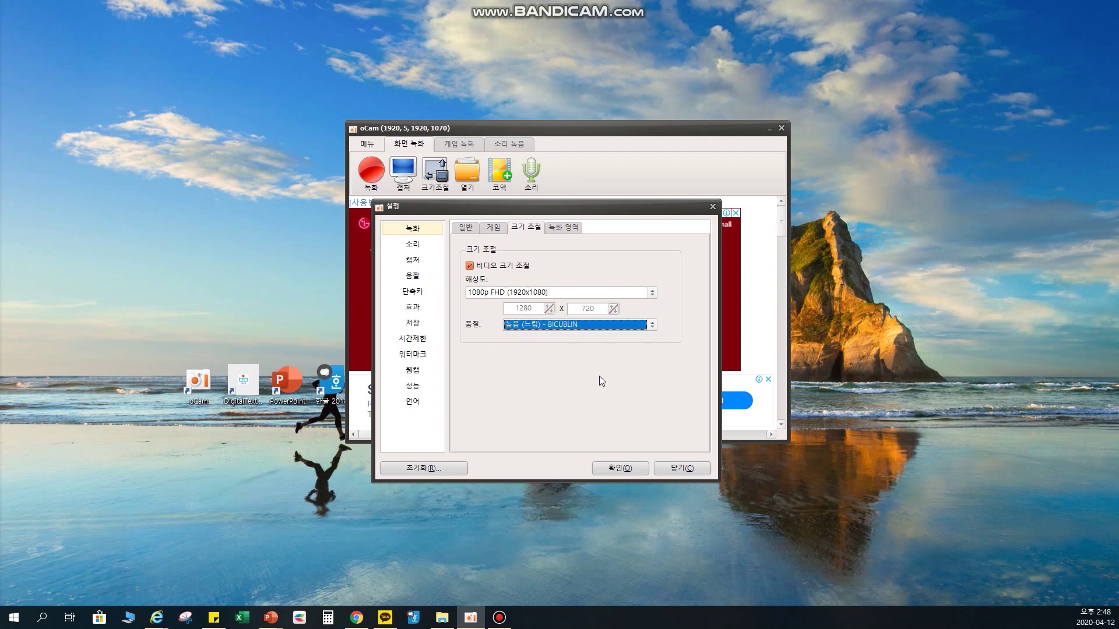
click(571, 325)
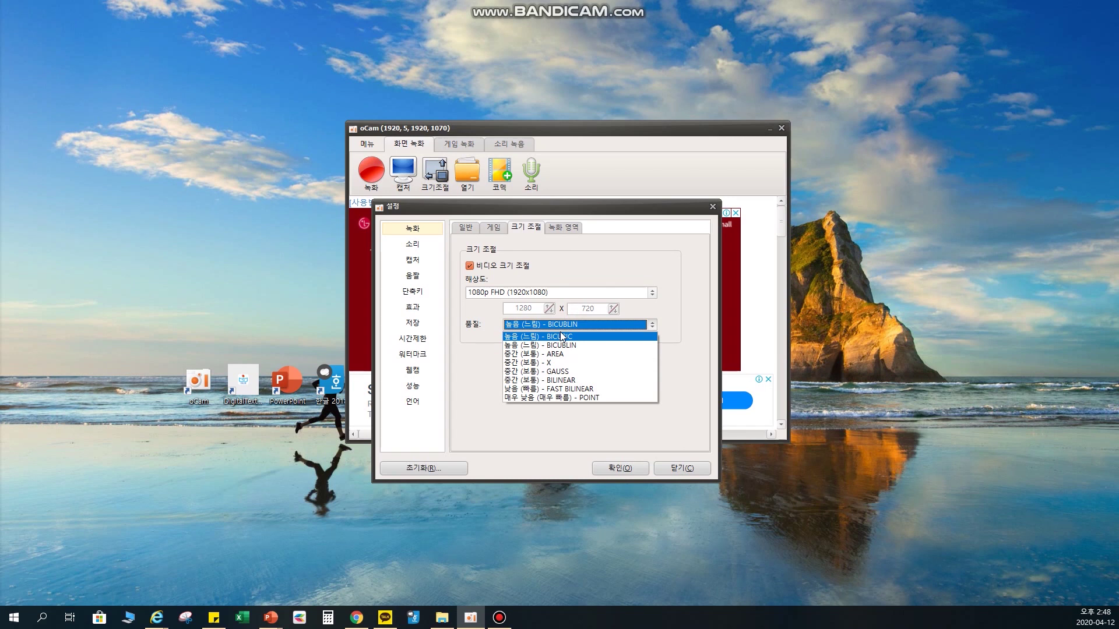
click(550, 345)
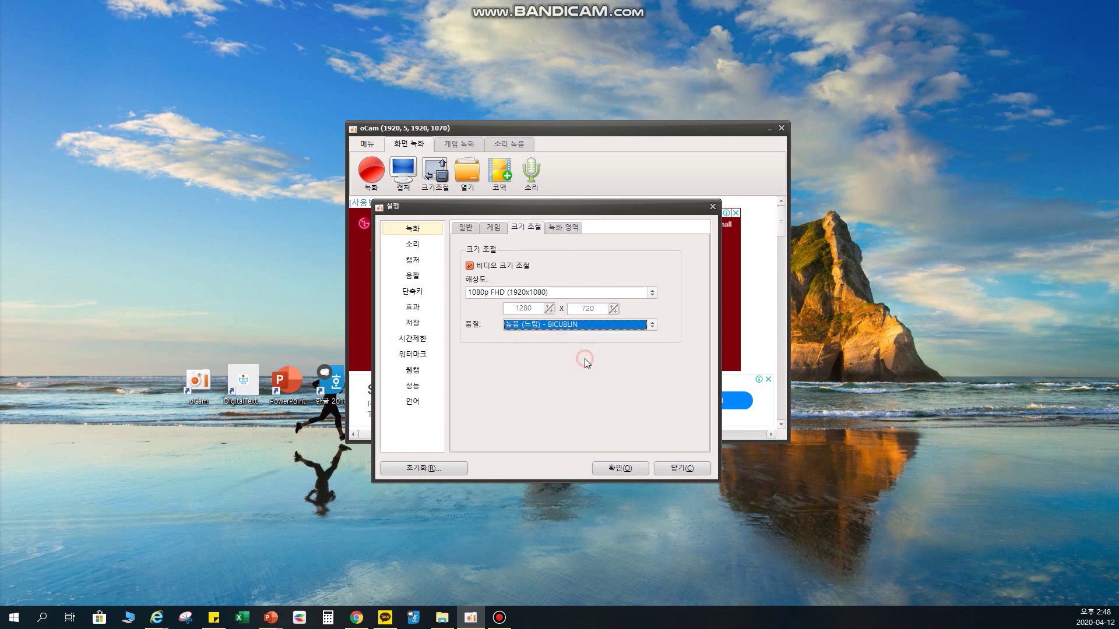
click(466, 227)
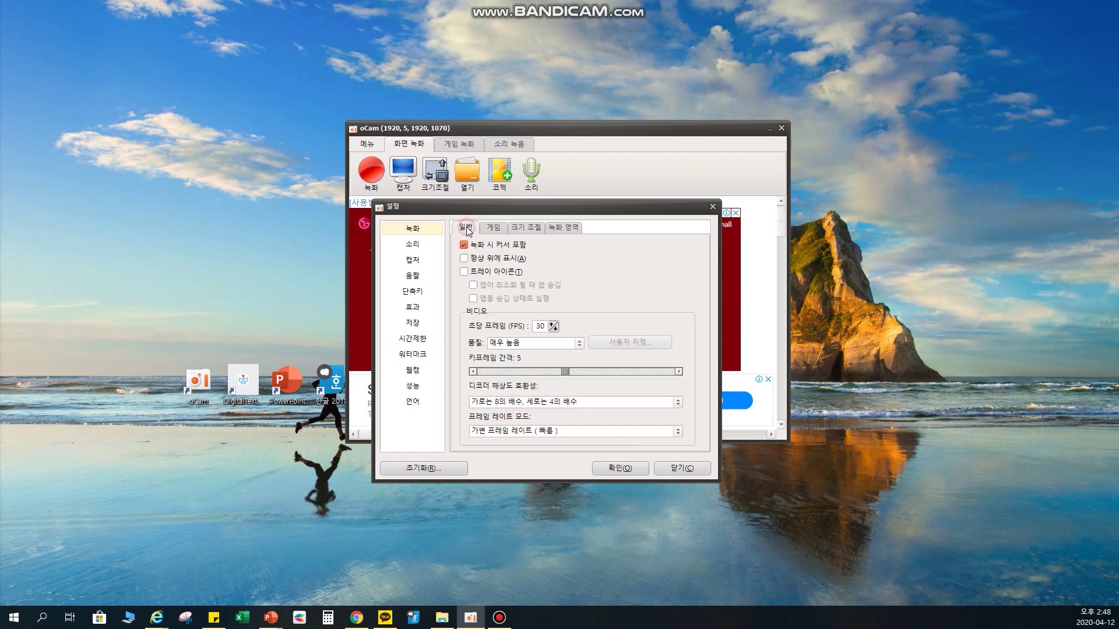
- Browse the 소리, 캡처 and 움짤 settings pages, then open the 단축키 hotkeys
click(413, 246)
click(414, 261)
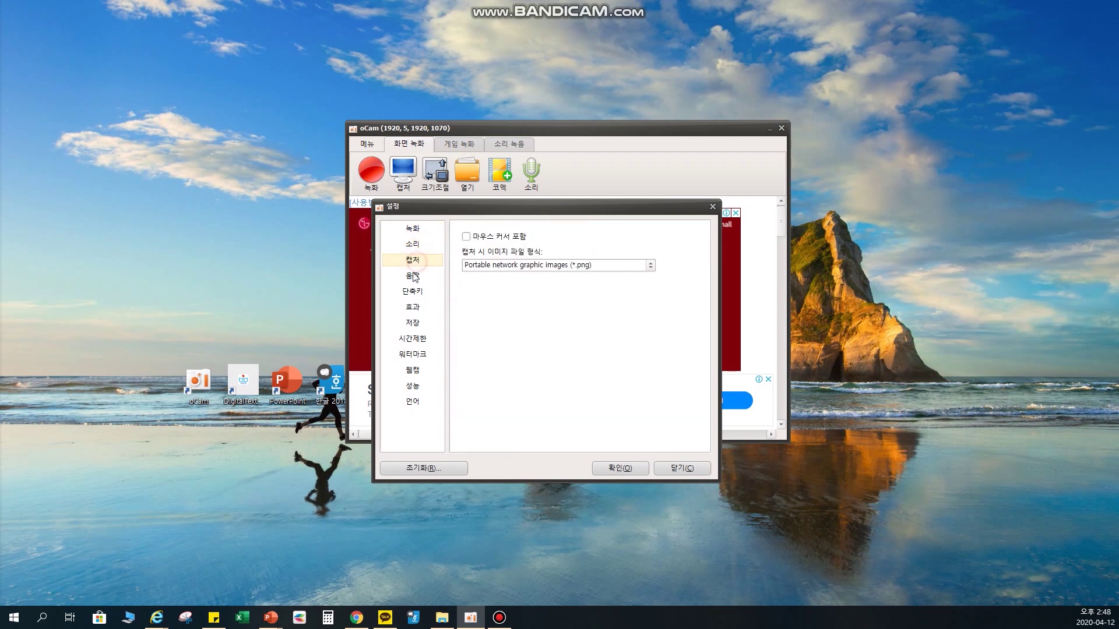
click(413, 276)
click(412, 291)
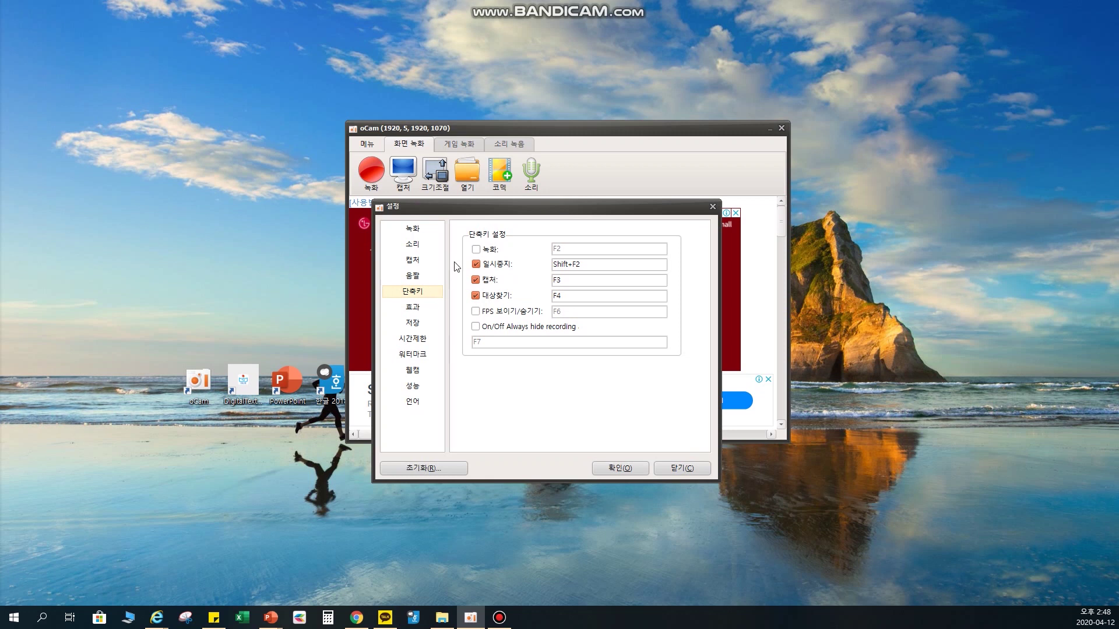
click(470, 234)
drag(476, 237, 596, 262)
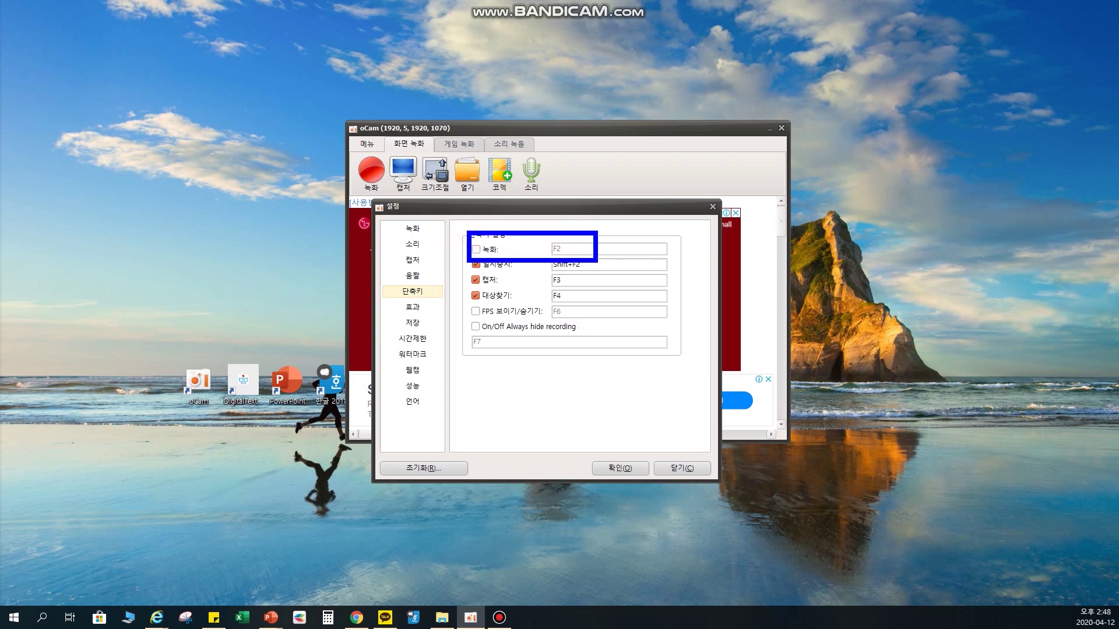
- Enable the F2 recording hotkey and show the left-click effect options, keeping the 링 style
click(477, 253)
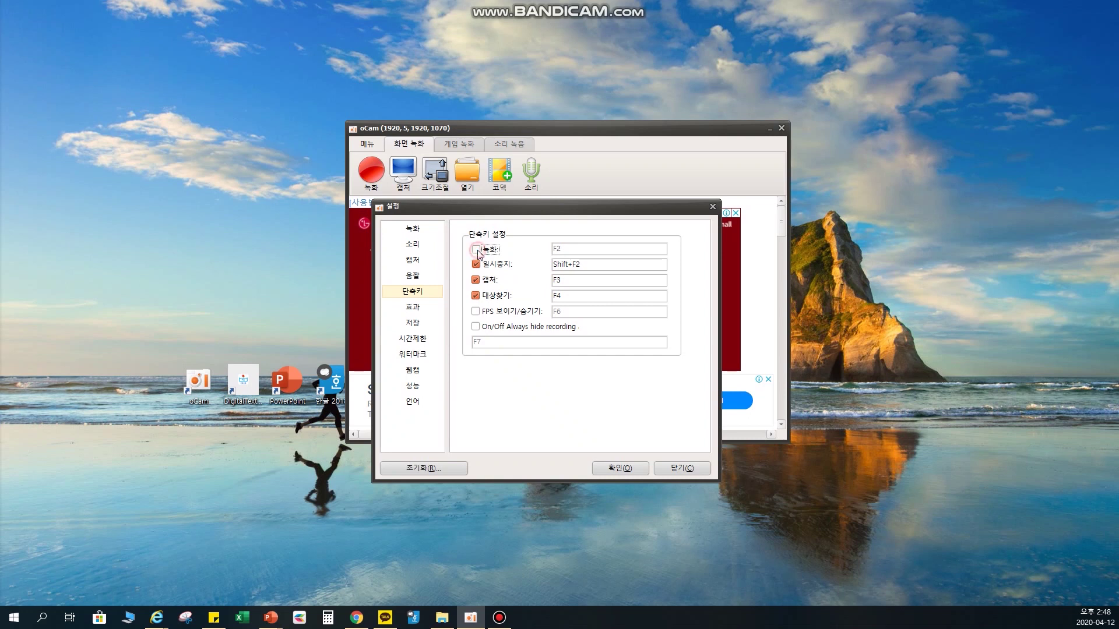
click(414, 308)
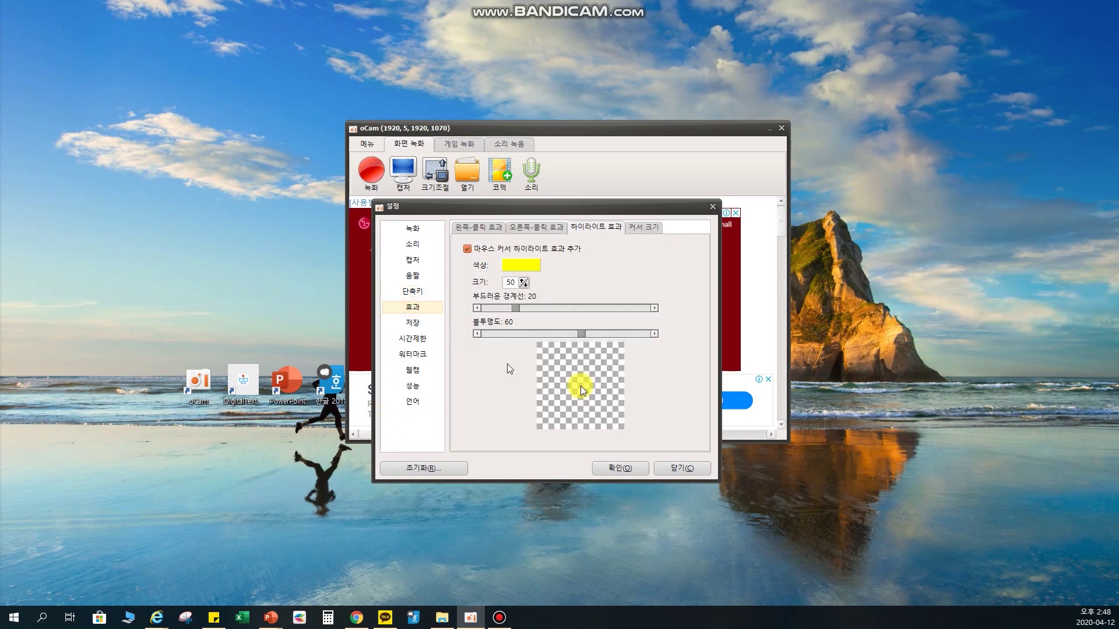
click(479, 228)
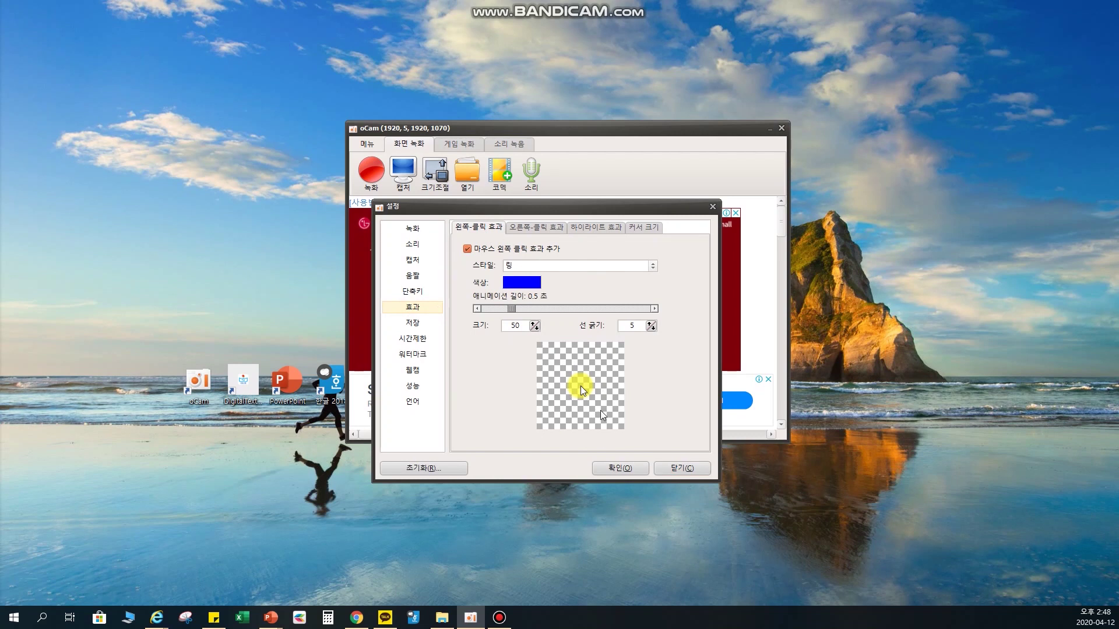
click(537, 266)
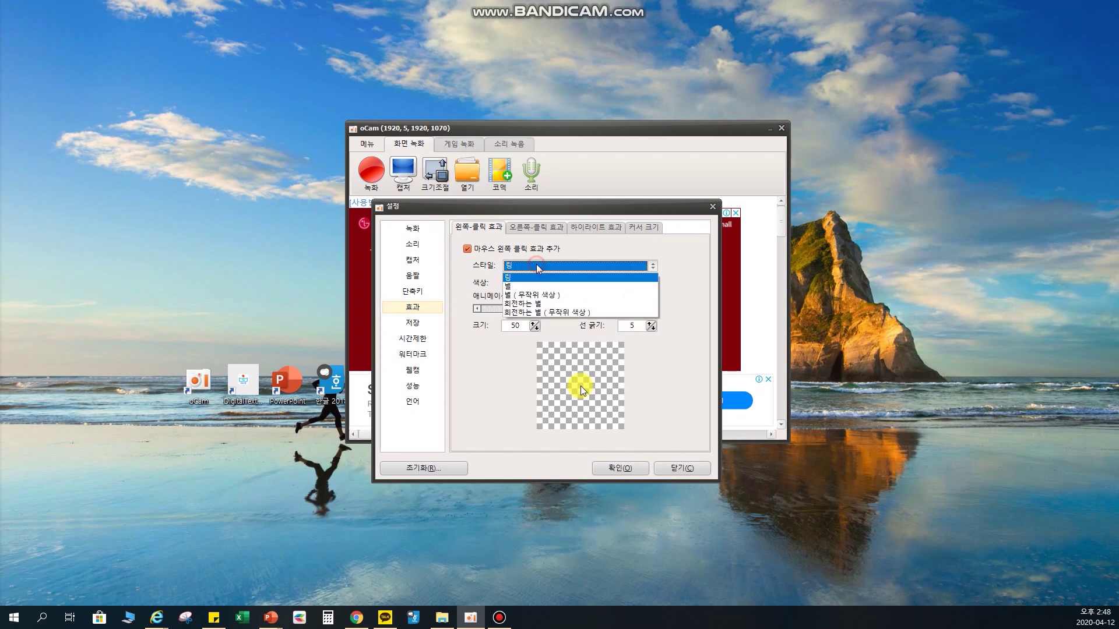
click(520, 273)
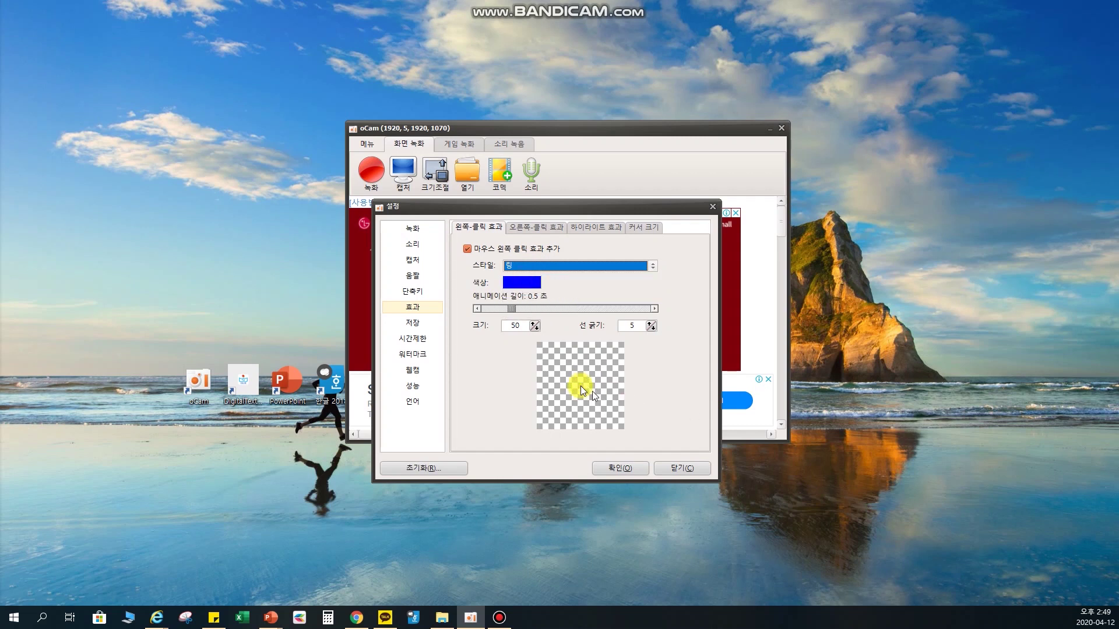
- Try the 별 style, then set the left-click effect back to 링 in red
click(606, 267)
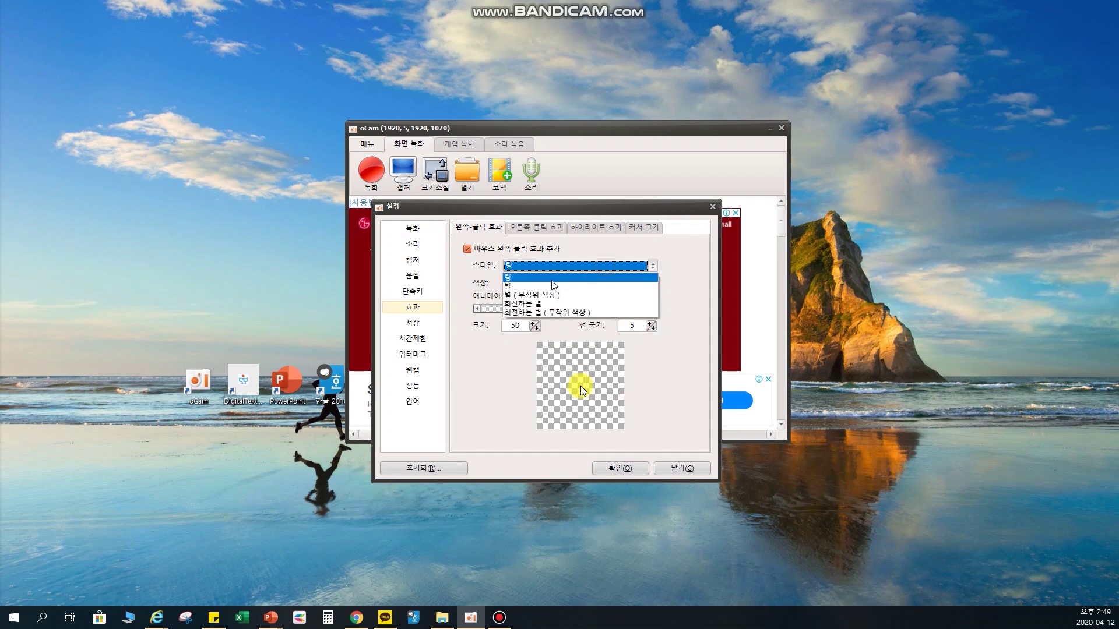
click(539, 282)
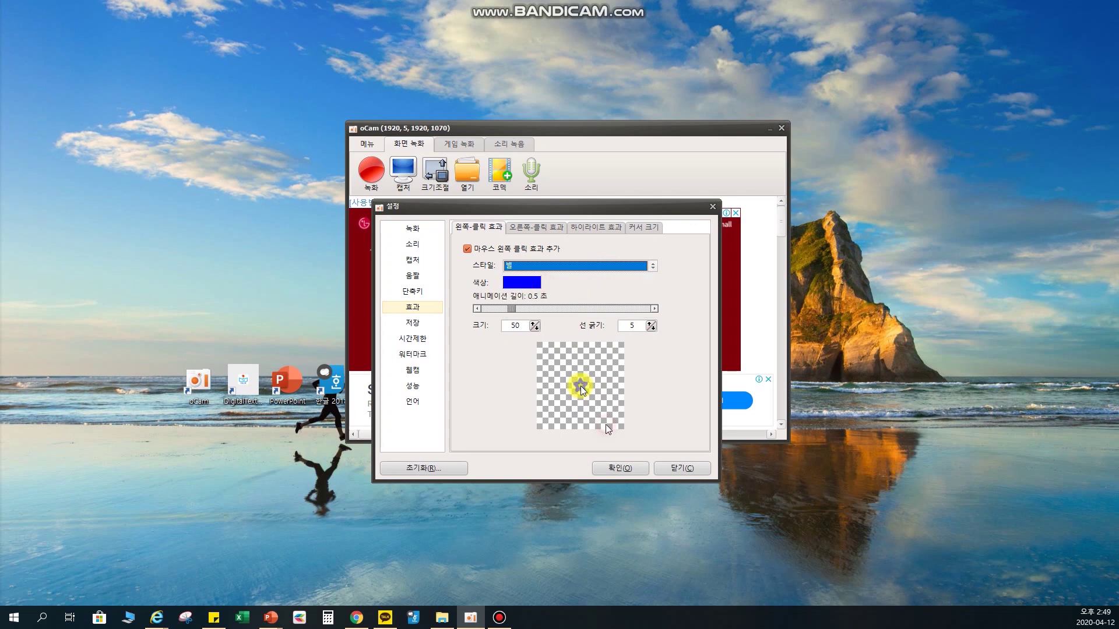
click(564, 267)
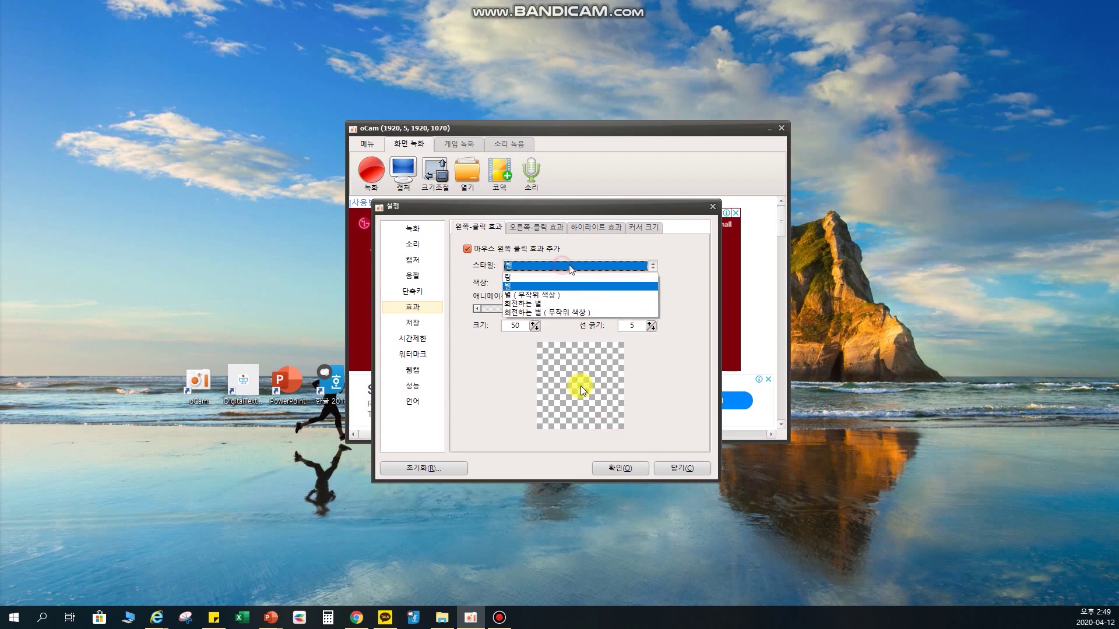
click(535, 291)
click(530, 284)
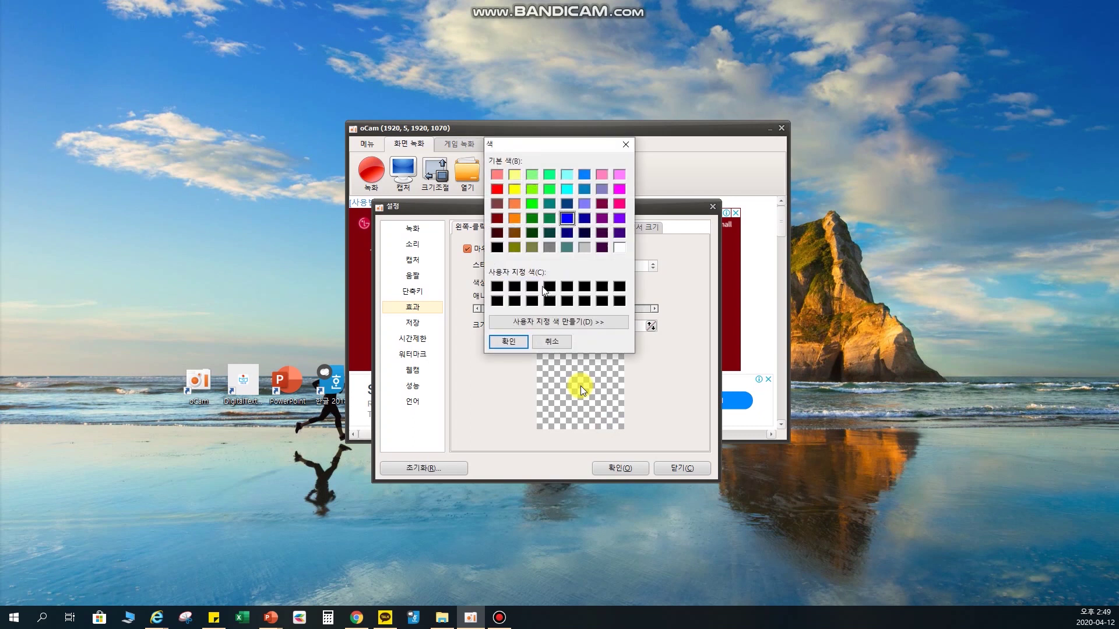
click(498, 192)
click(505, 342)
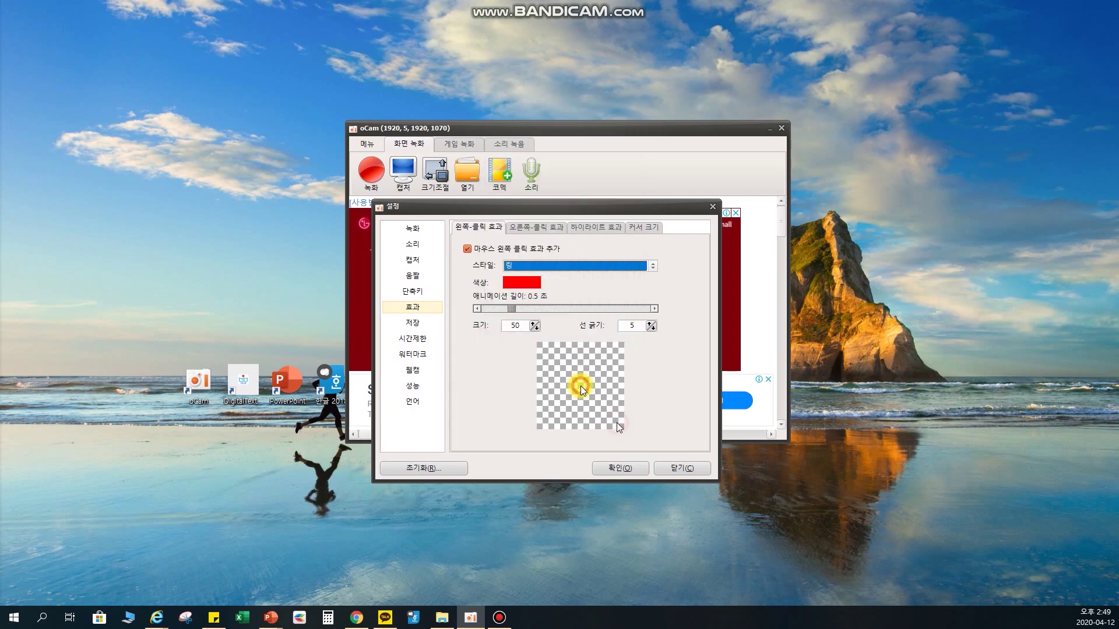
- Set the click effect to size 50 and line thickness 5 after trying 10; check right-click
double_click(505, 329)
text(100)
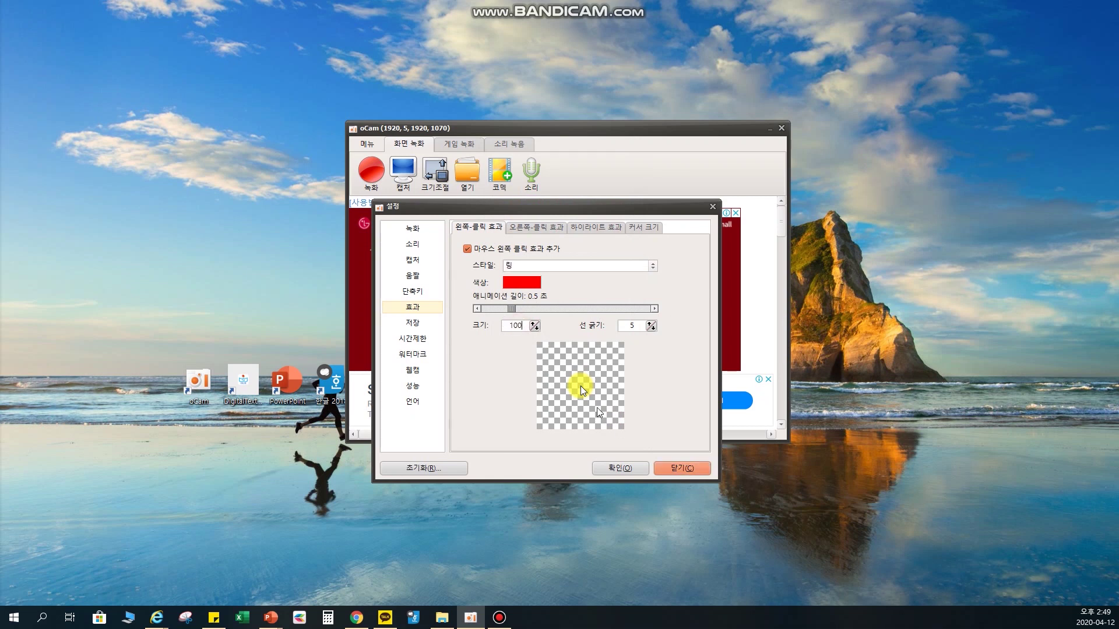
double_click(635, 326)
text(10)
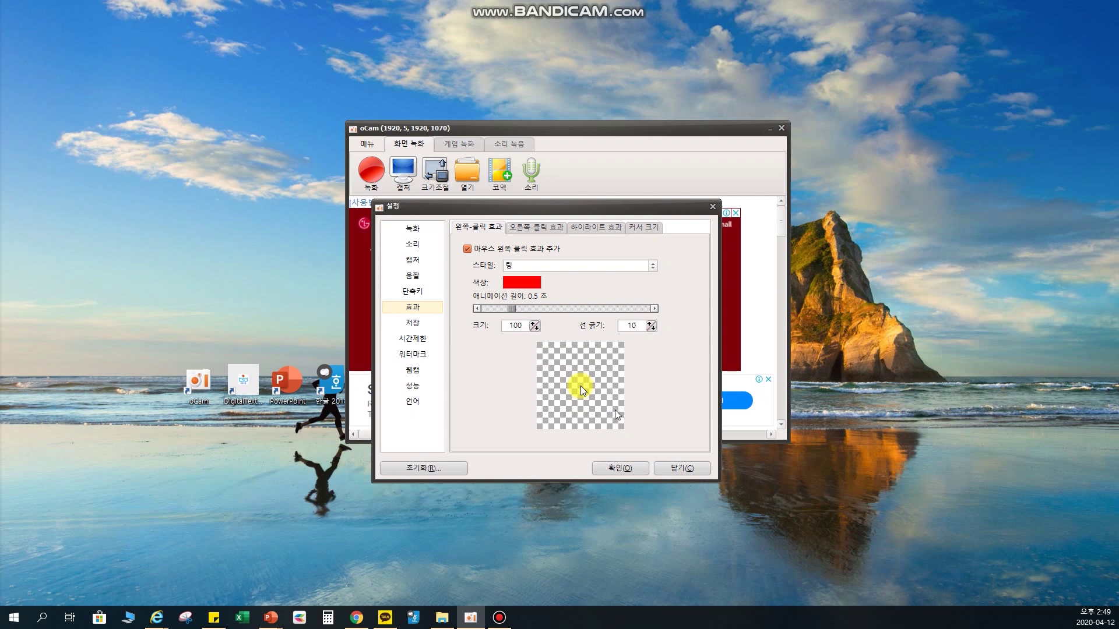
double_click(624, 326)
text(5)
double_click(515, 326)
text(50)
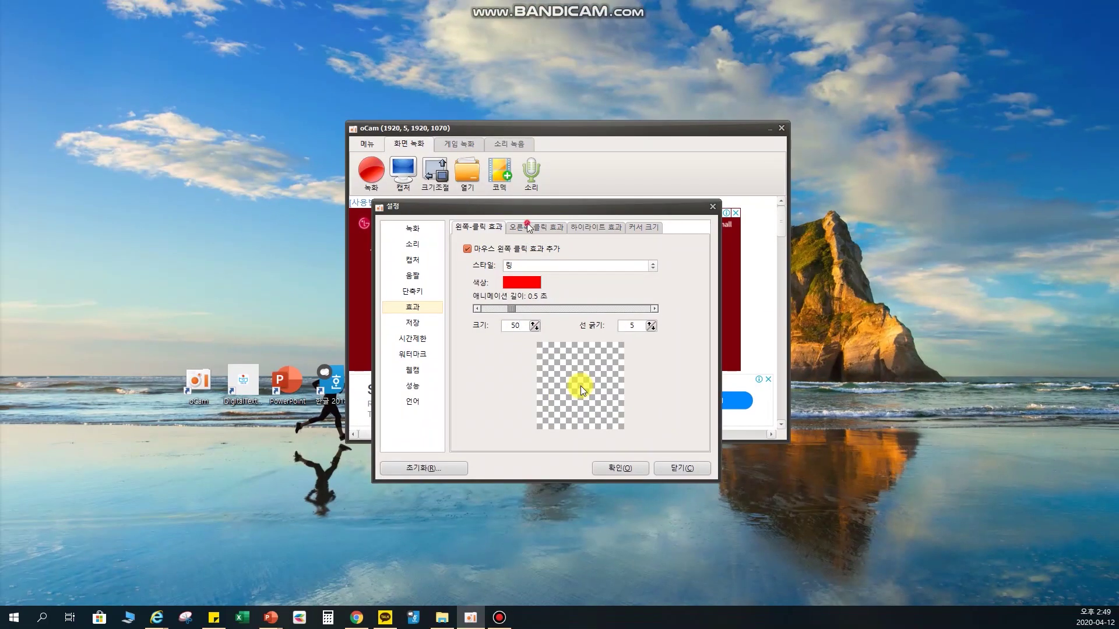
click(542, 233)
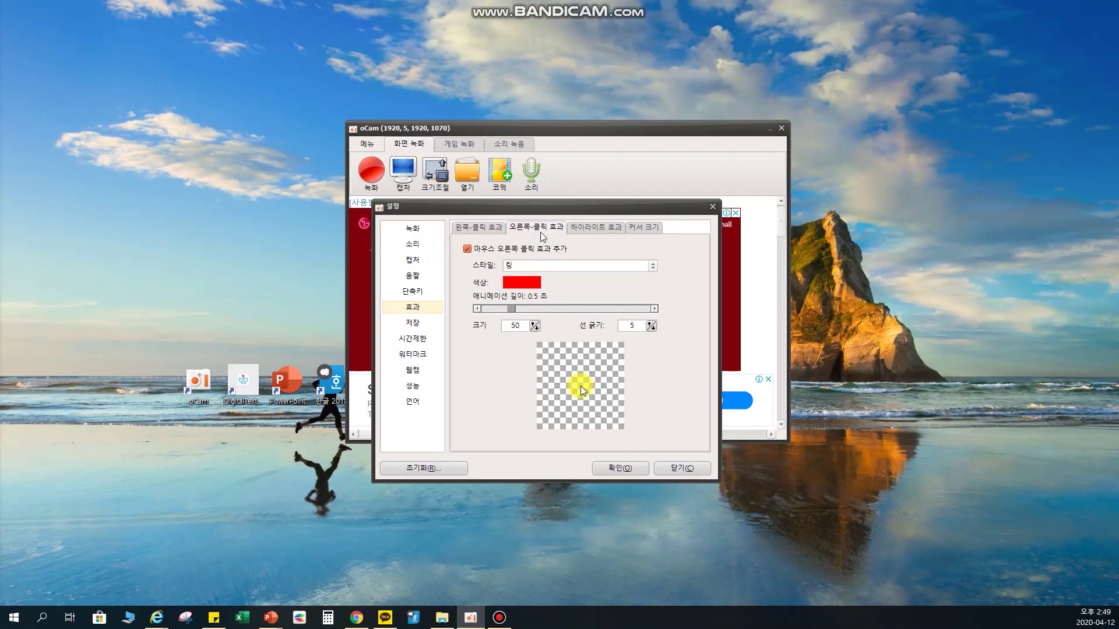
click(412, 324)
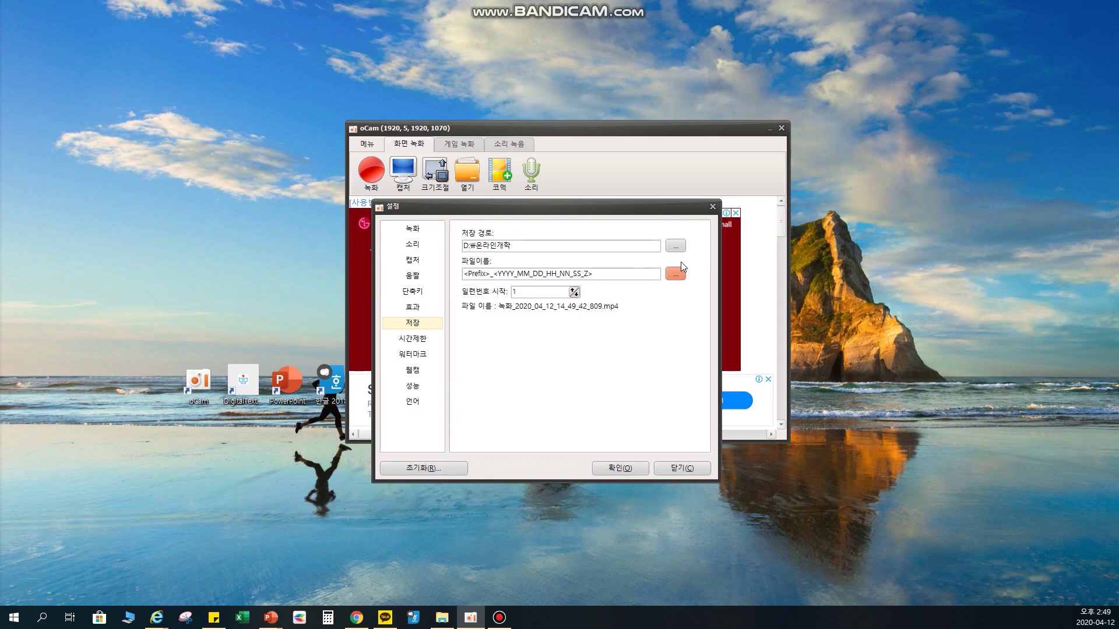
- Set the recording save path to D:\온라인개학 and view the 시간제한 page
click(675, 245)
mouse_move(653, 286)
mouse_down()
mouse_move(652, 277)
mouse_move(651, 299)
mouse_up()
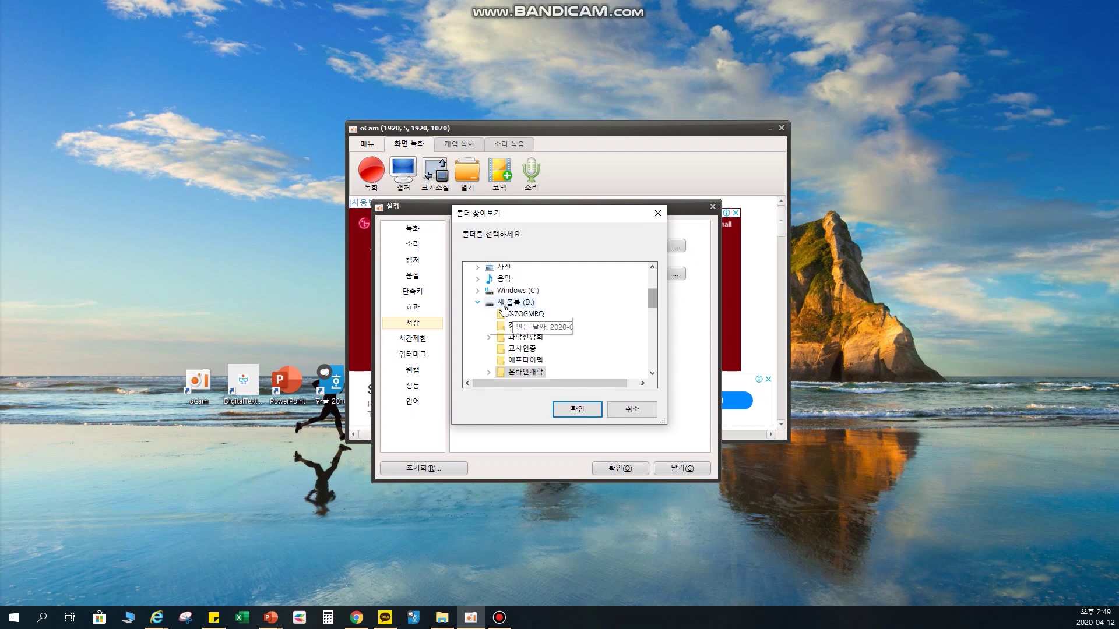
double_click(521, 372)
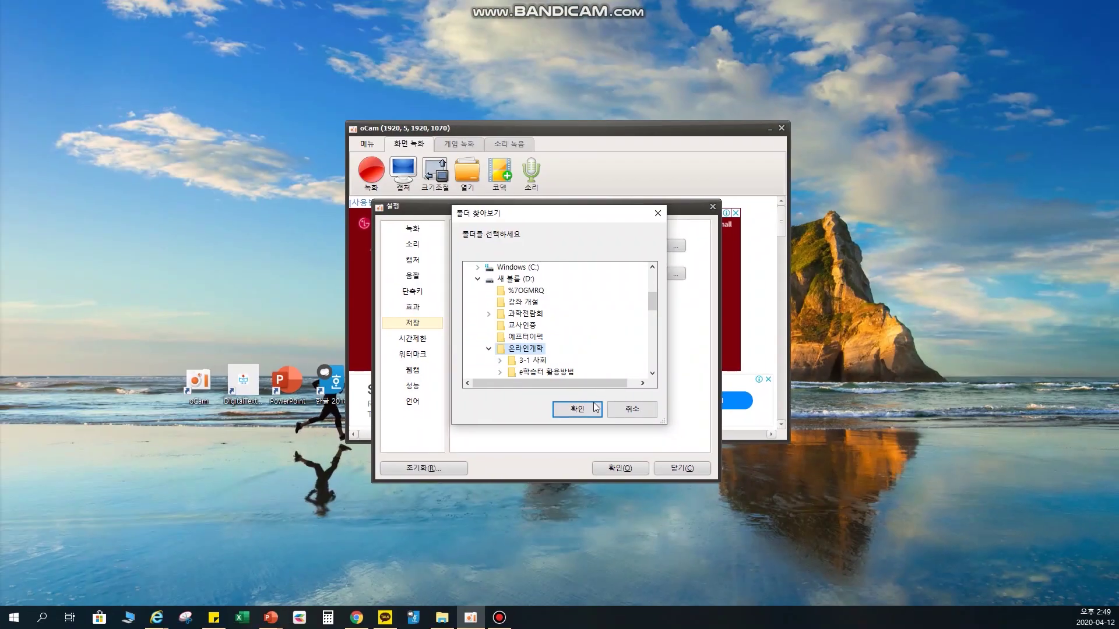
click(607, 461)
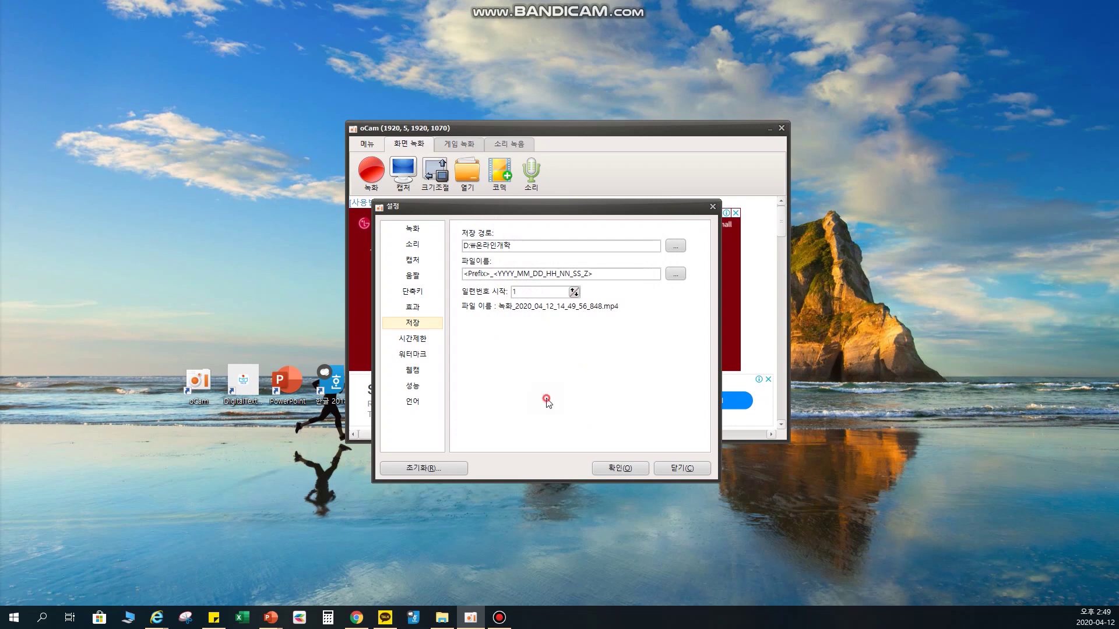
click(417, 341)
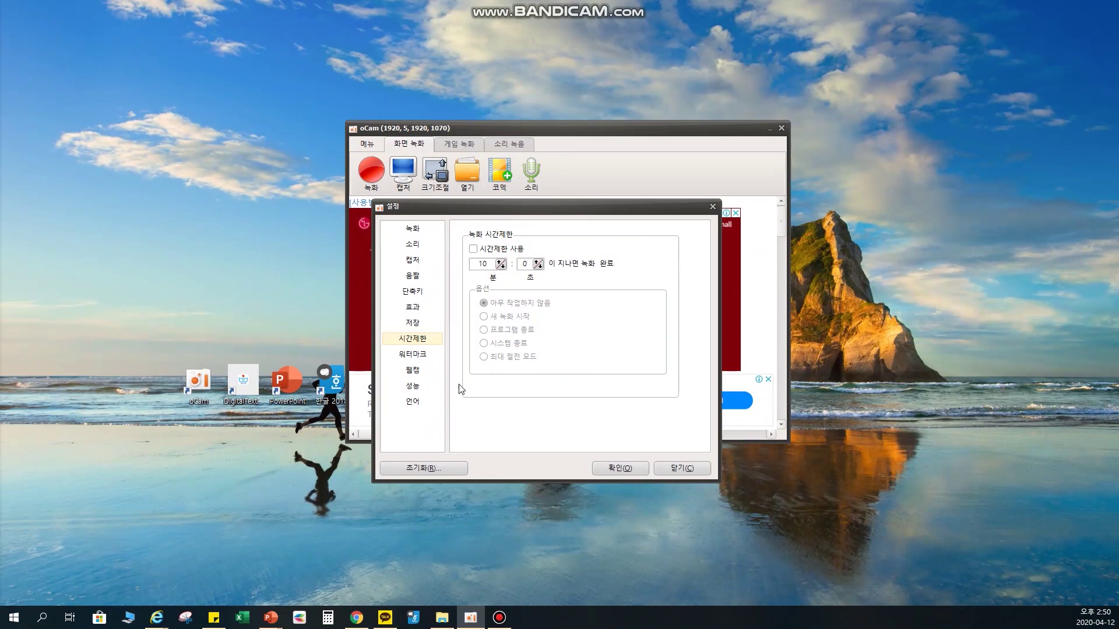
- Close oCam's settings and show the 크기조절 recording-area presets
click(676, 468)
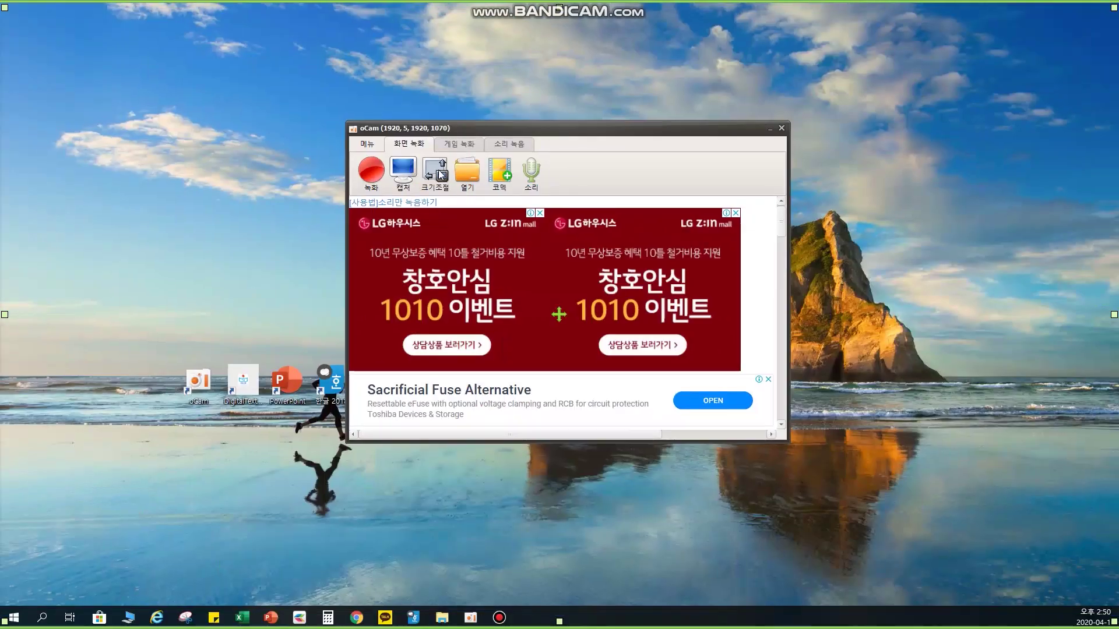
click(403, 146)
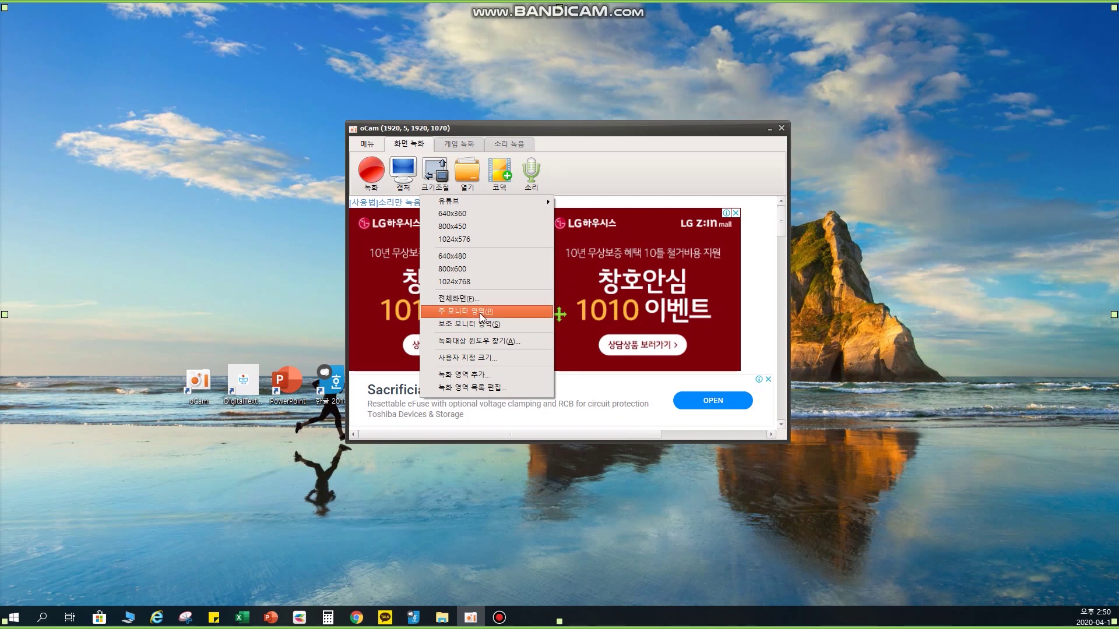
- Set the recording area to 보조 모니터 영역 and adjust its top and left edges
click(482, 327)
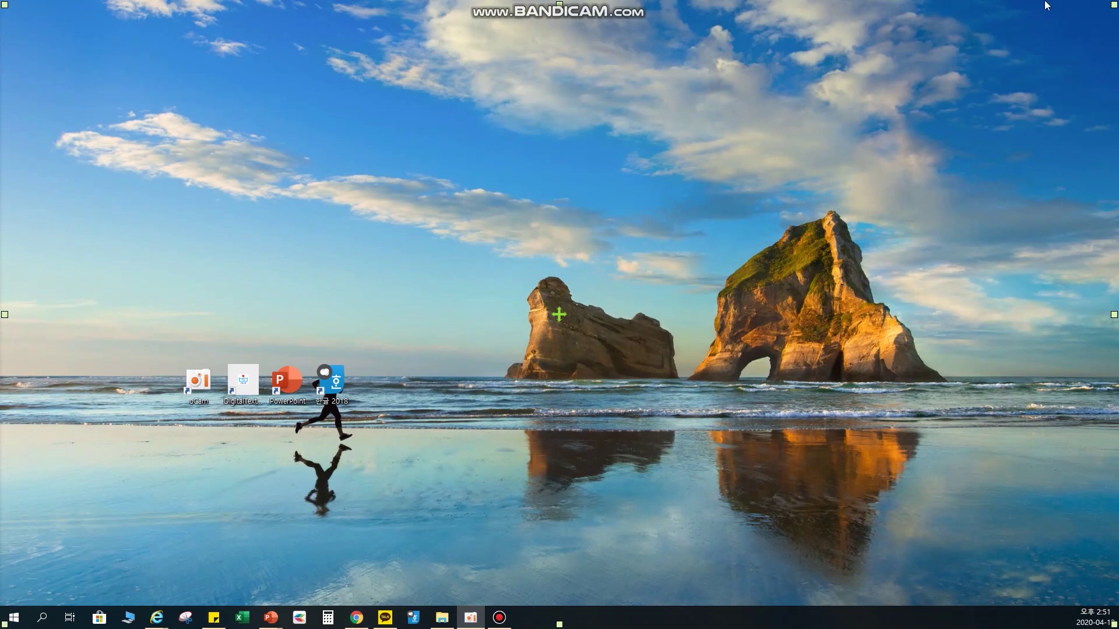
drag(559, 4, 560, 92)
mouse_move(2, 3)
mouse_down()
mouse_move(75, 18)
mouse_move(1116, 87)
mouse_up()
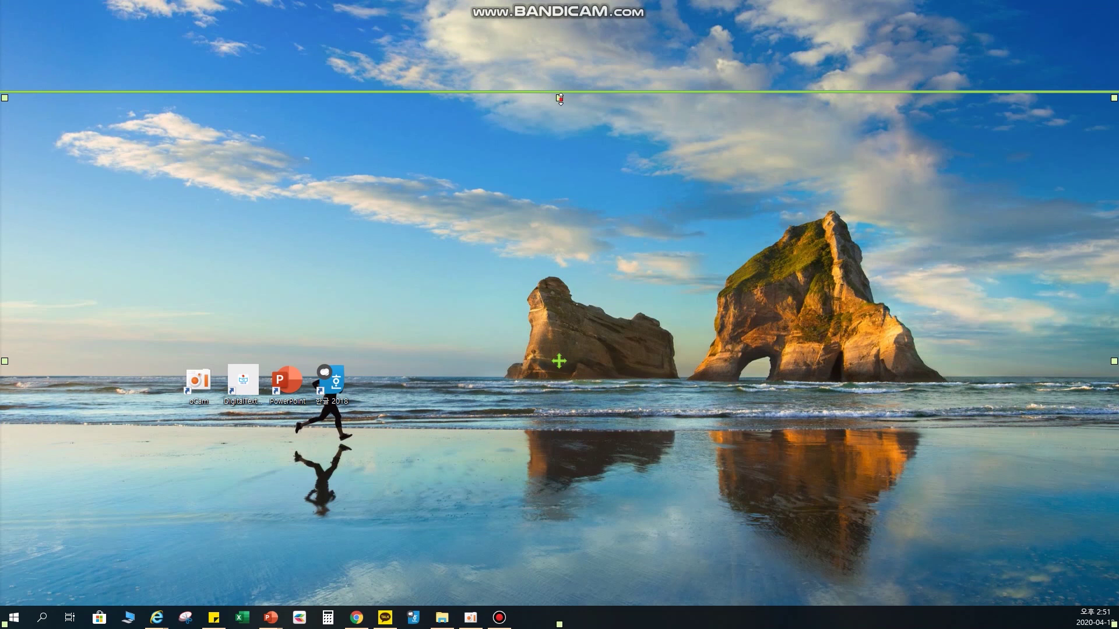
drag(561, 94, 558, 4)
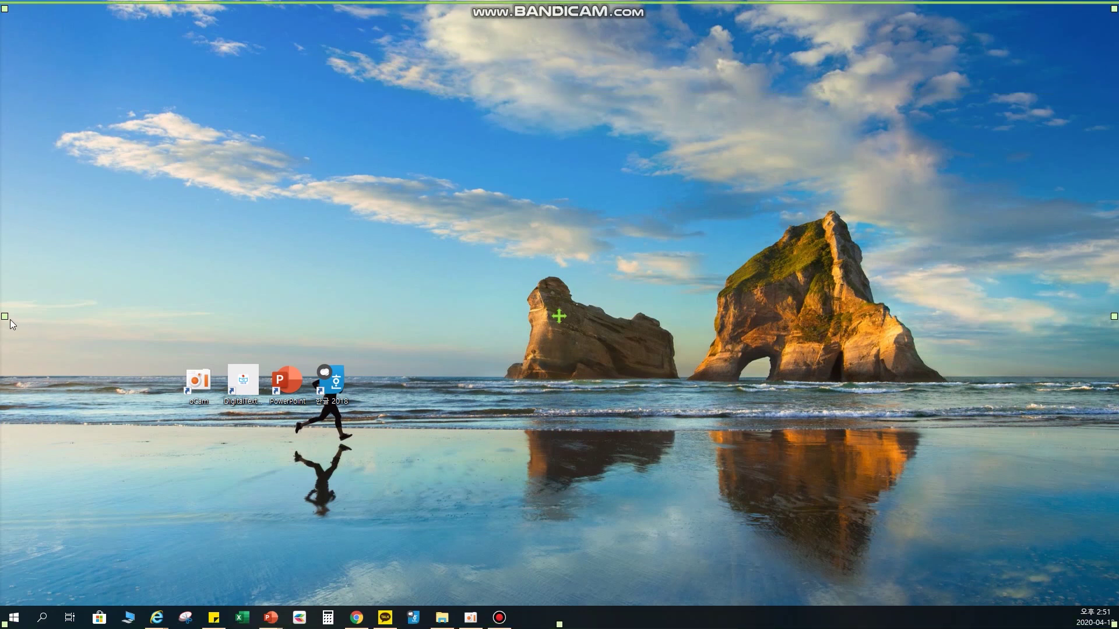
drag(4, 317, 107, 316)
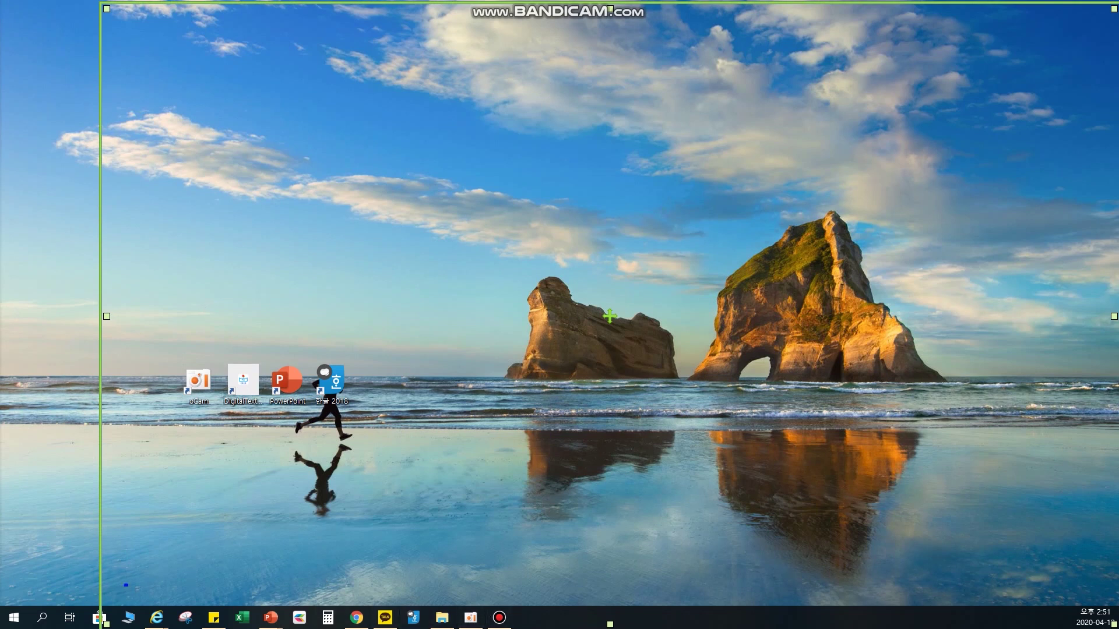
mouse_move(124, 586)
mouse_down()
mouse_move(366, 624)
mouse_move(563, 627)
mouse_move(614, 601)
mouse_up()
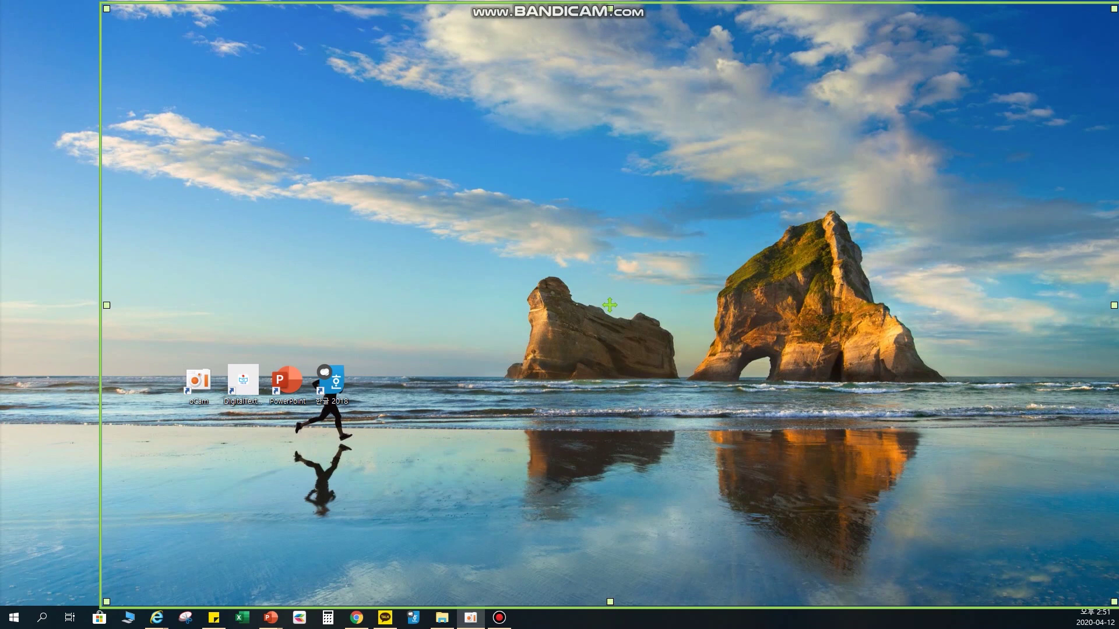
- Move oCam back to the main screen, exit it, and dismiss the closing ad window
drag(0, 245, 506, 153)
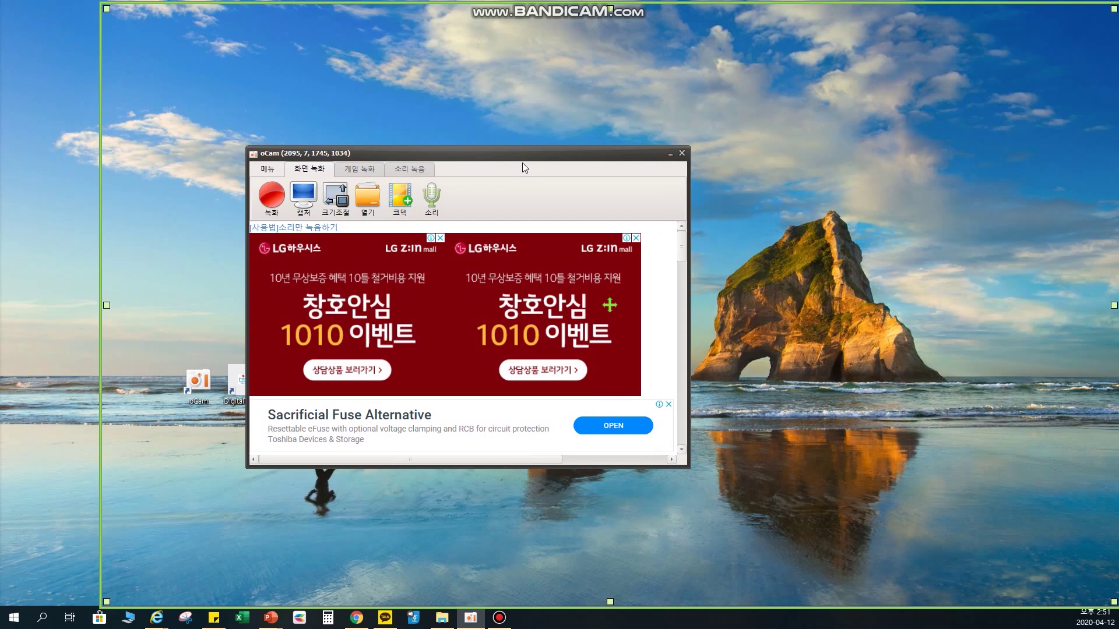
click(682, 152)
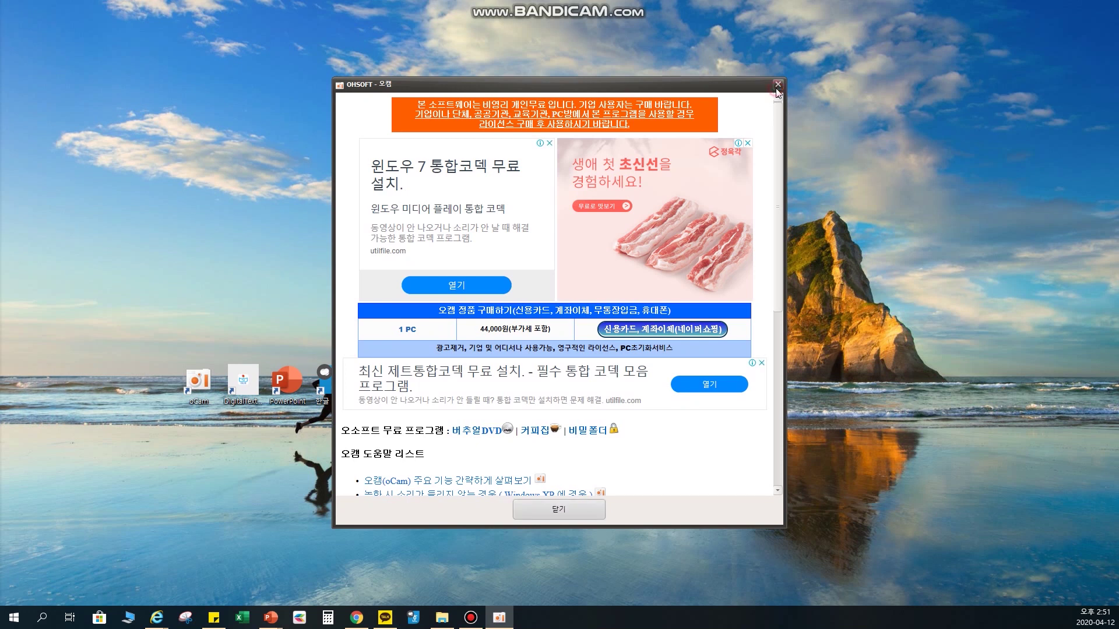
click(777, 84)
click(575, 345)
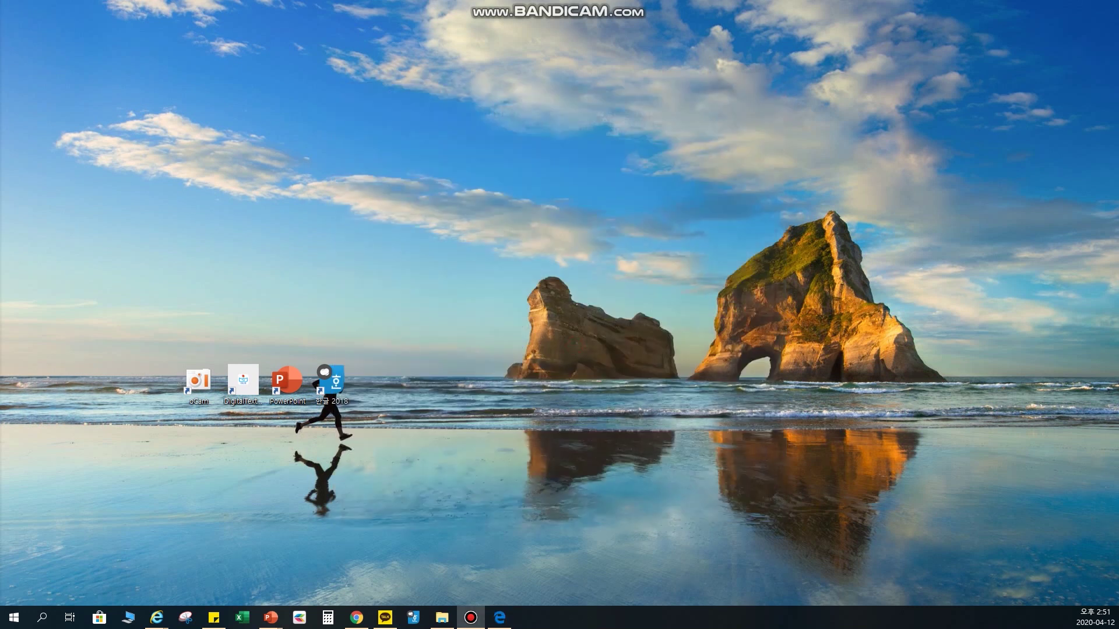
- Search Naver for 디지털교과서 and open the EDUNET digital textbook service page
click(357, 618)
click(58, 10)
double_click(343, 72)
text(디지털교과서)
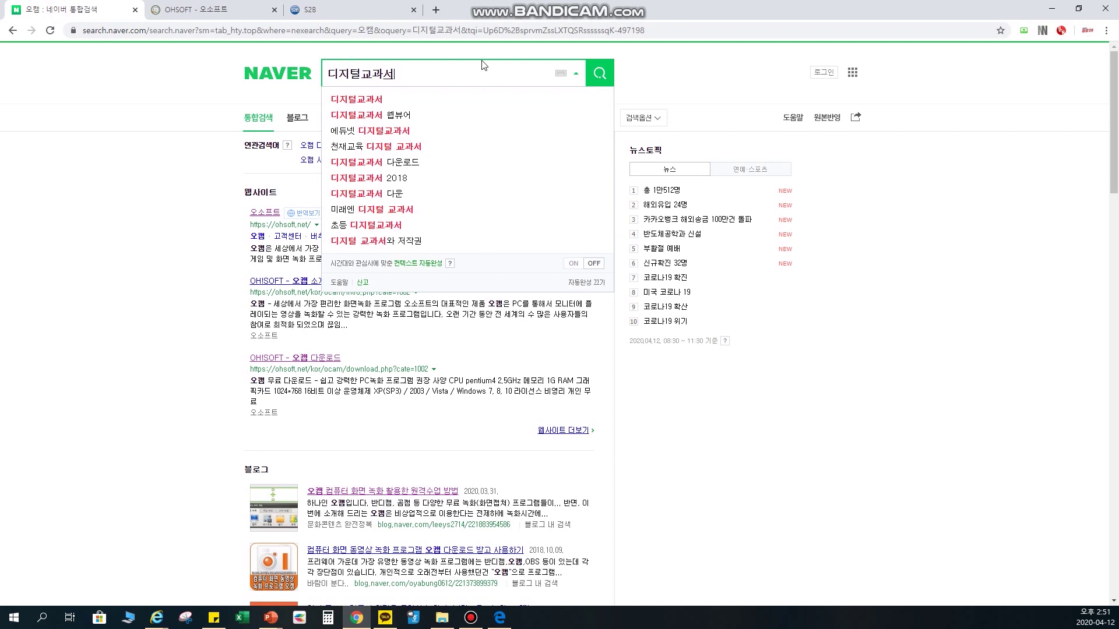
key(Return)
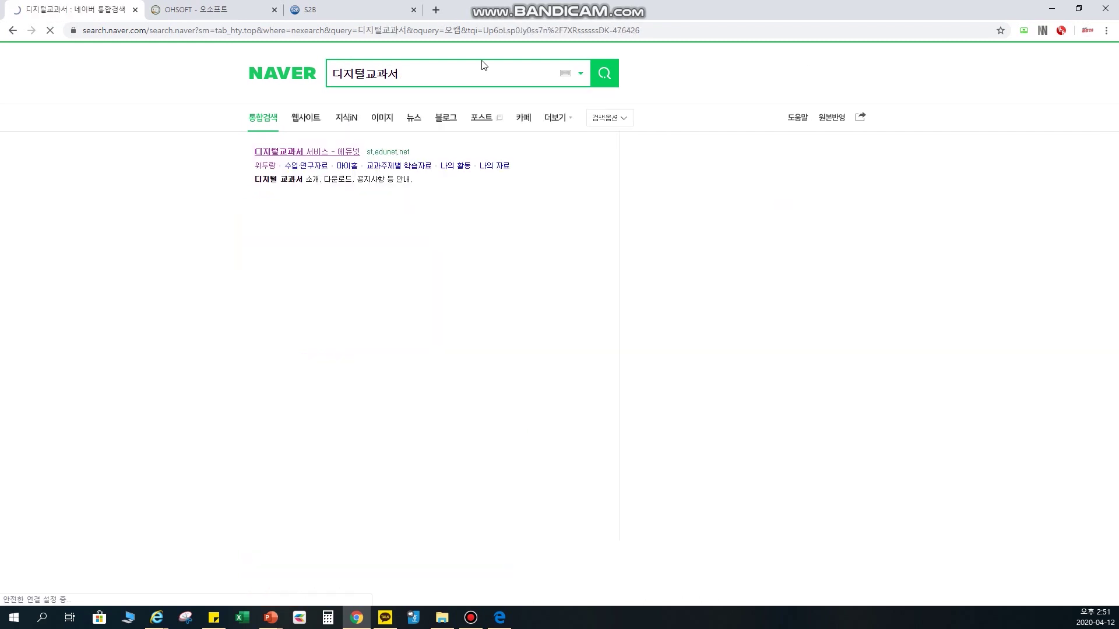
click(292, 153)
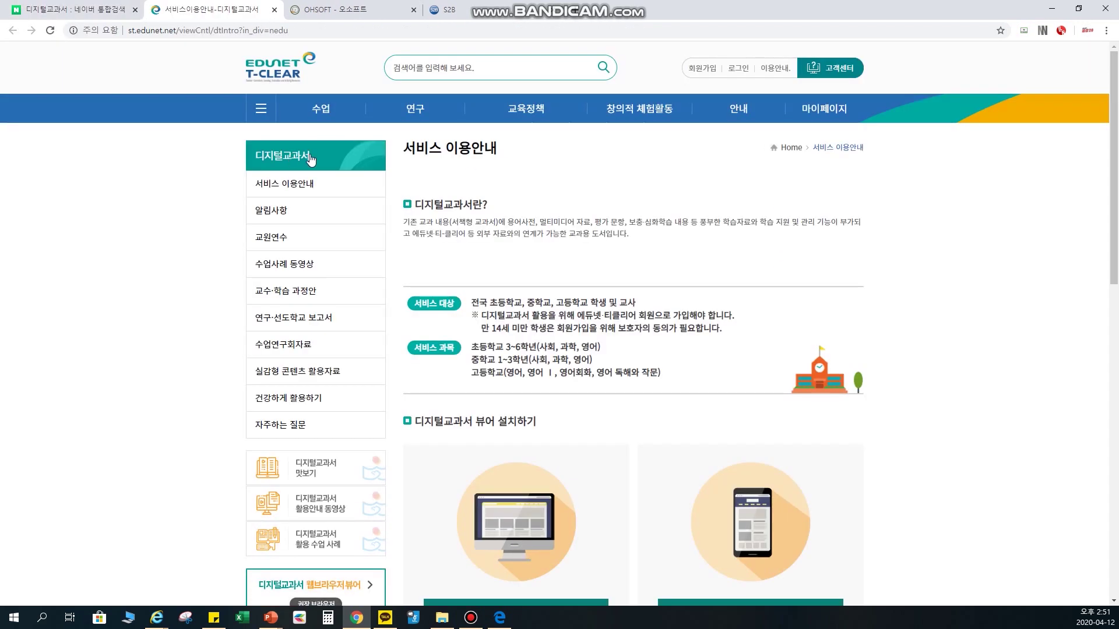
scroll(622, 262, down, 4)
- Draw an outline around the PC viewer download options, then clear it
drag(391, 228, 627, 564)
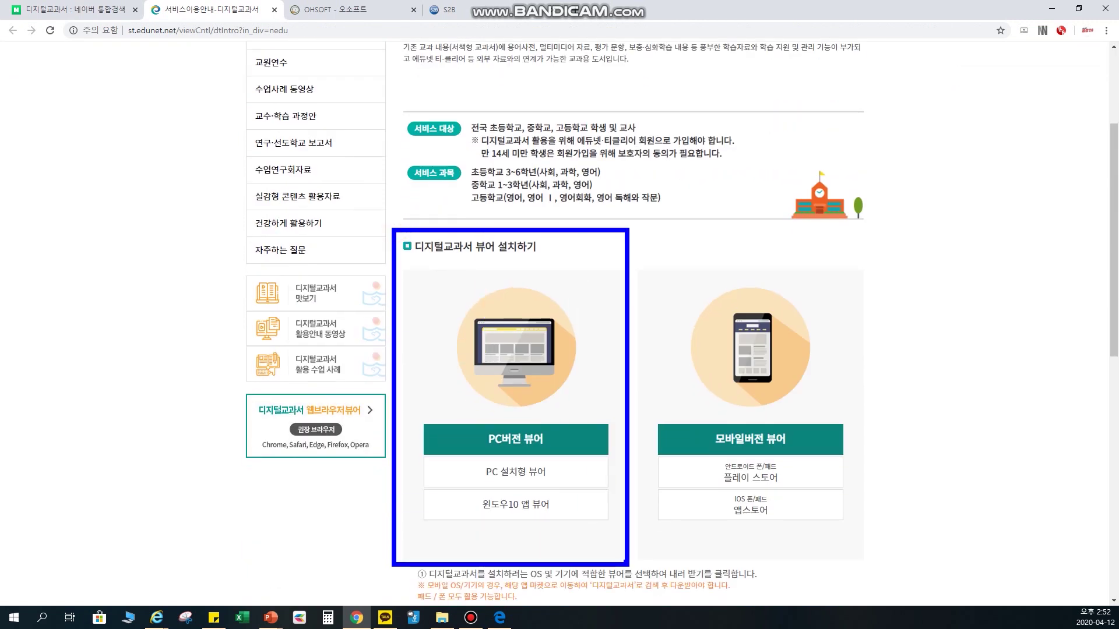
drag(627, 567, 627, 564)
key(Escape)
key(ctrl+2)
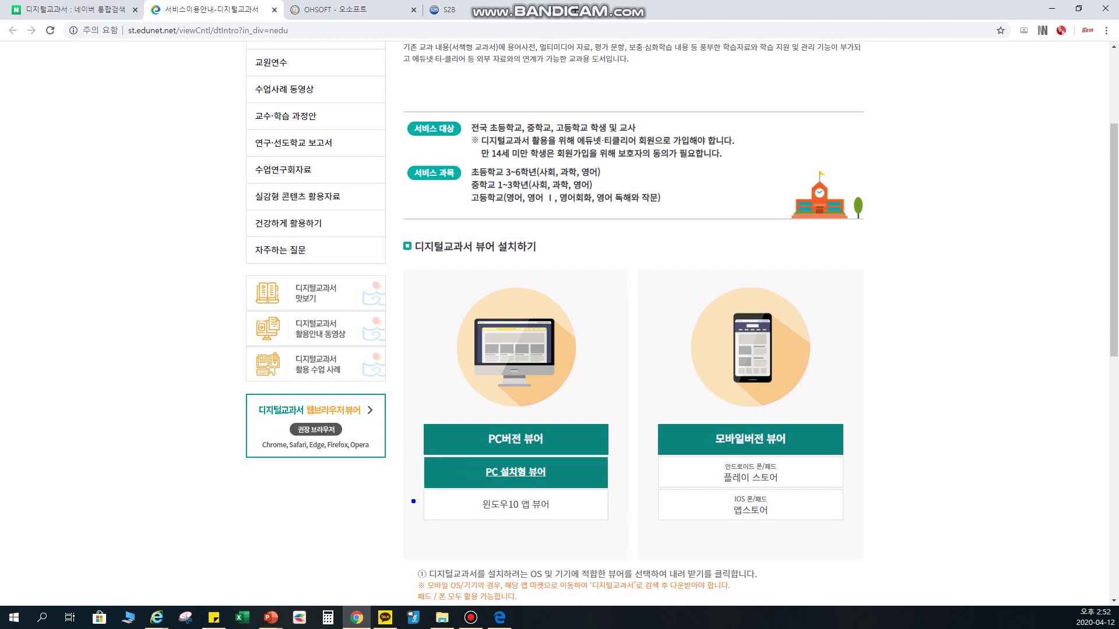
drag(411, 446, 601, 532)
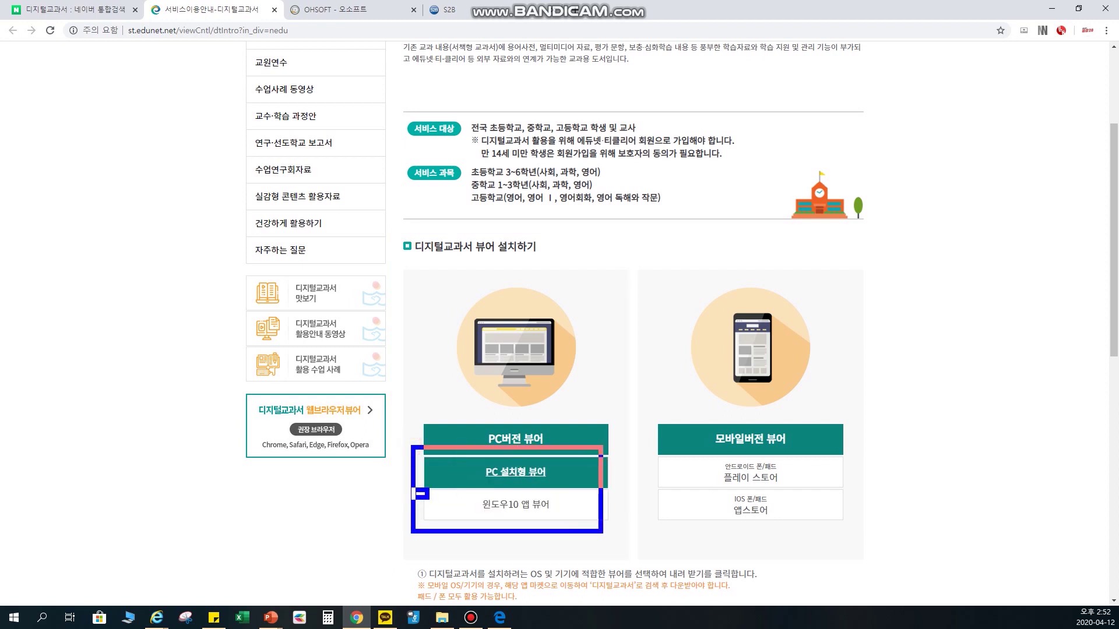
key(Escape)
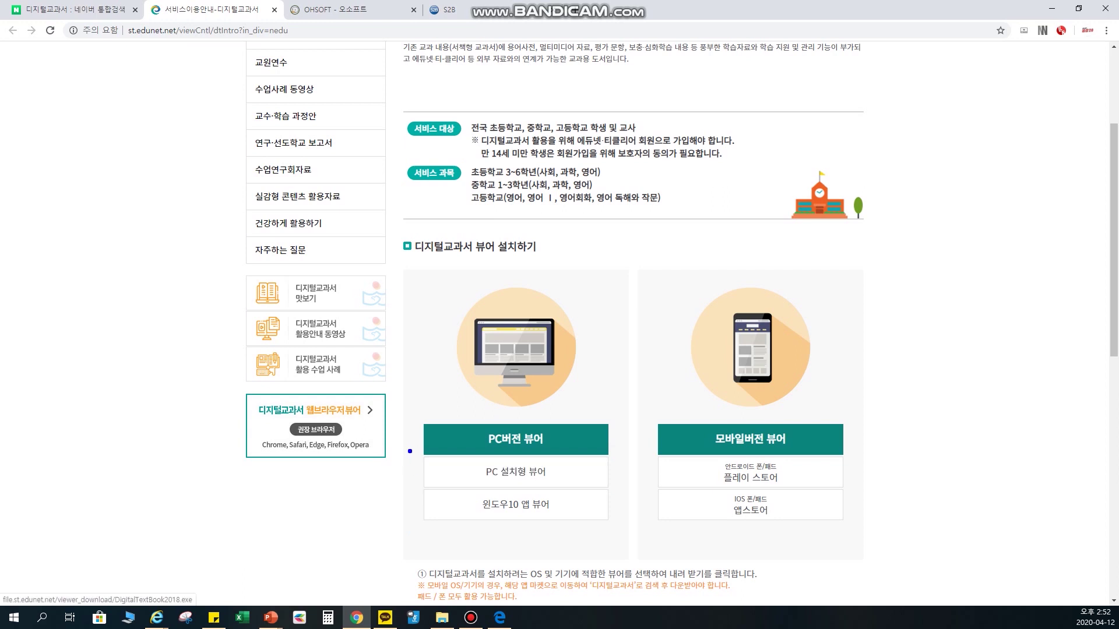
- Outline both viewer options, mark 'PC 설치형 뷰어', clear the marks, and minimize the browser
mouse_move(410, 451)
mouse_down()
mouse_move(581, 541)
mouse_move(623, 546)
mouse_up()
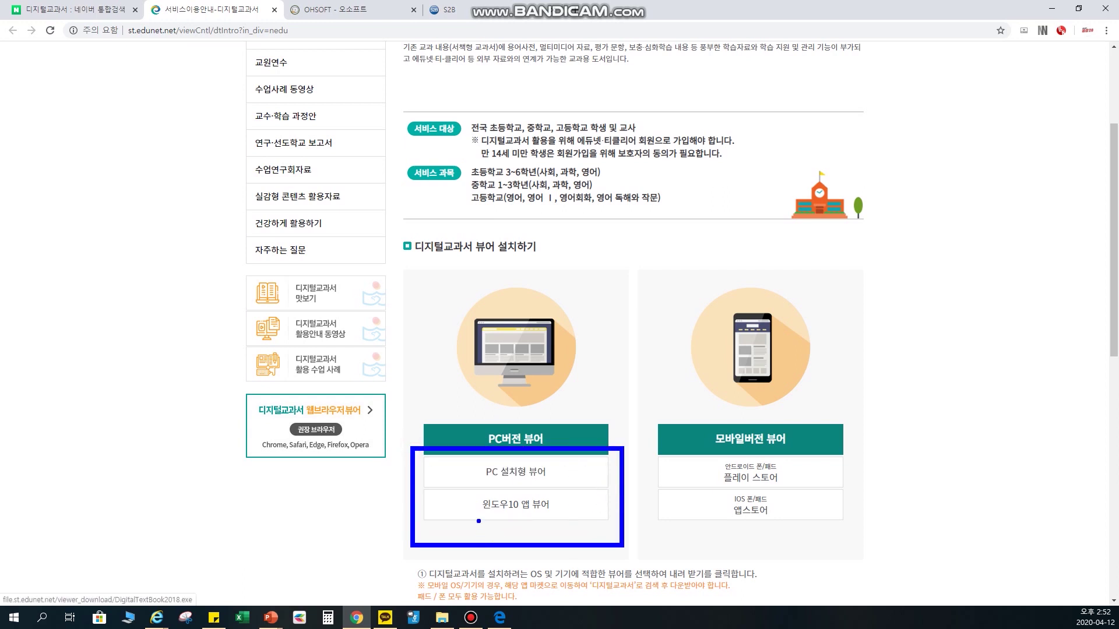
mouse_move(563, 457)
mouse_down()
mouse_move(575, 466)
mouse_move(626, 438)
mouse_up()
key(Escape)
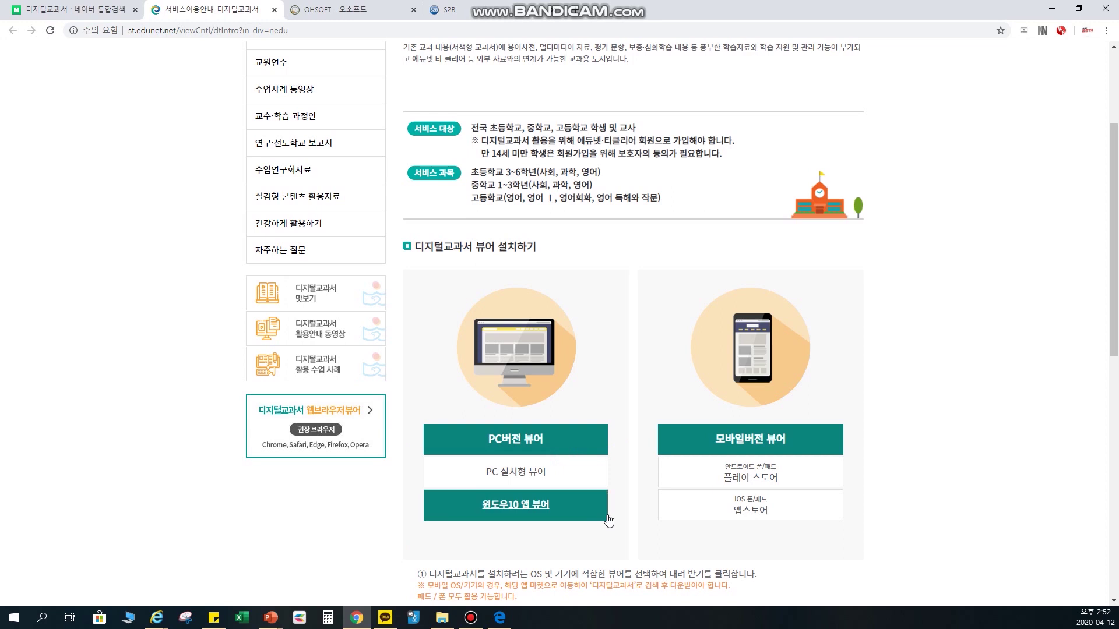
key(ctrl+2)
drag(569, 448, 607, 476)
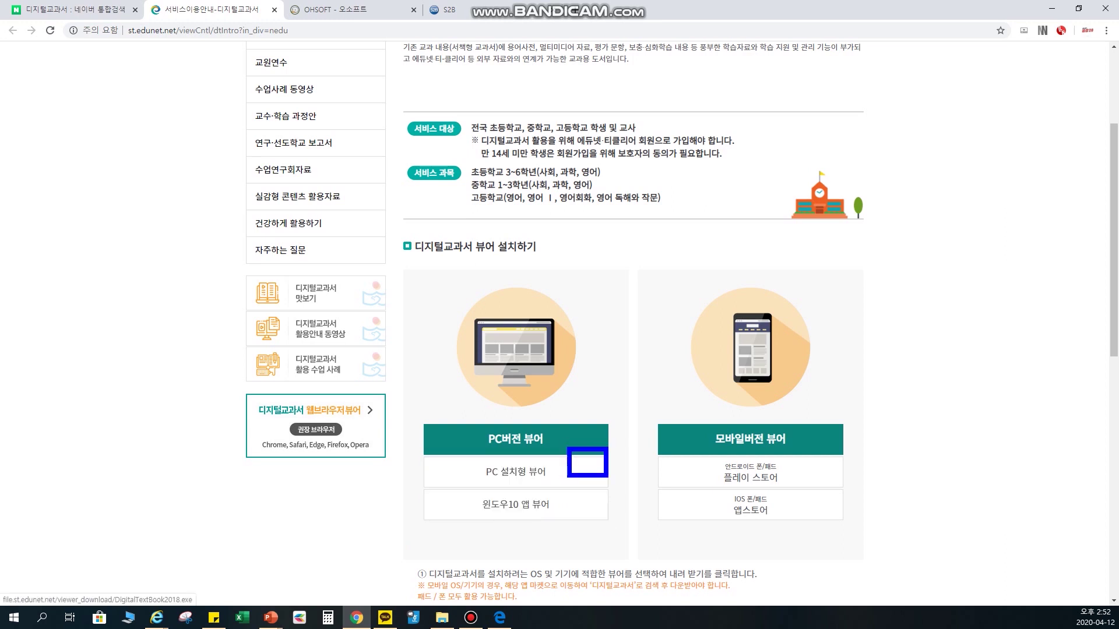
key(Escape)
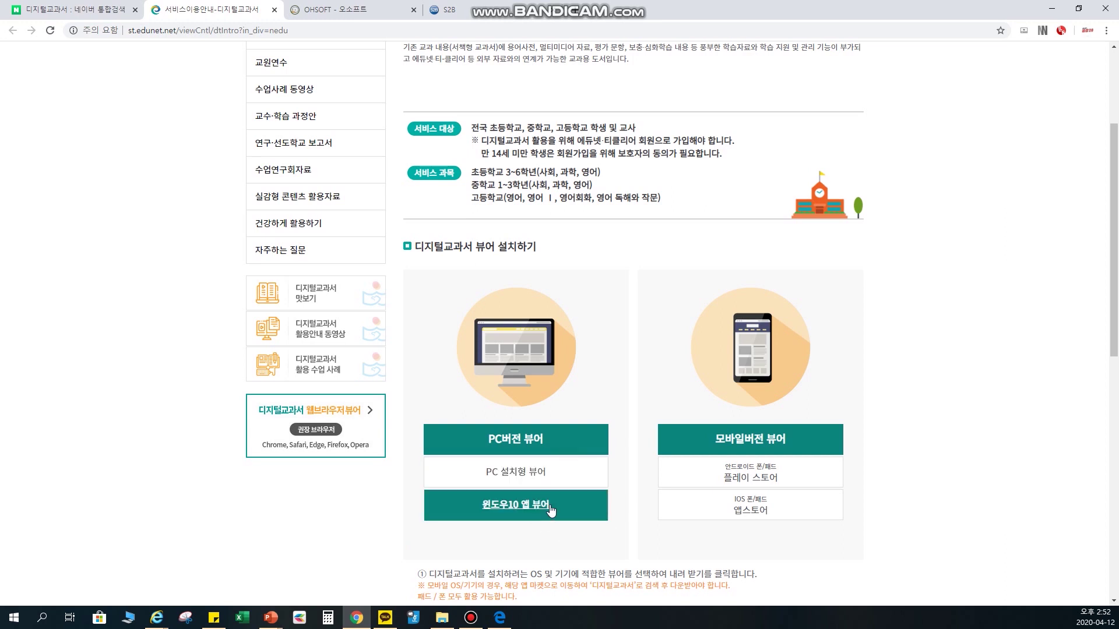
click(1052, 9)
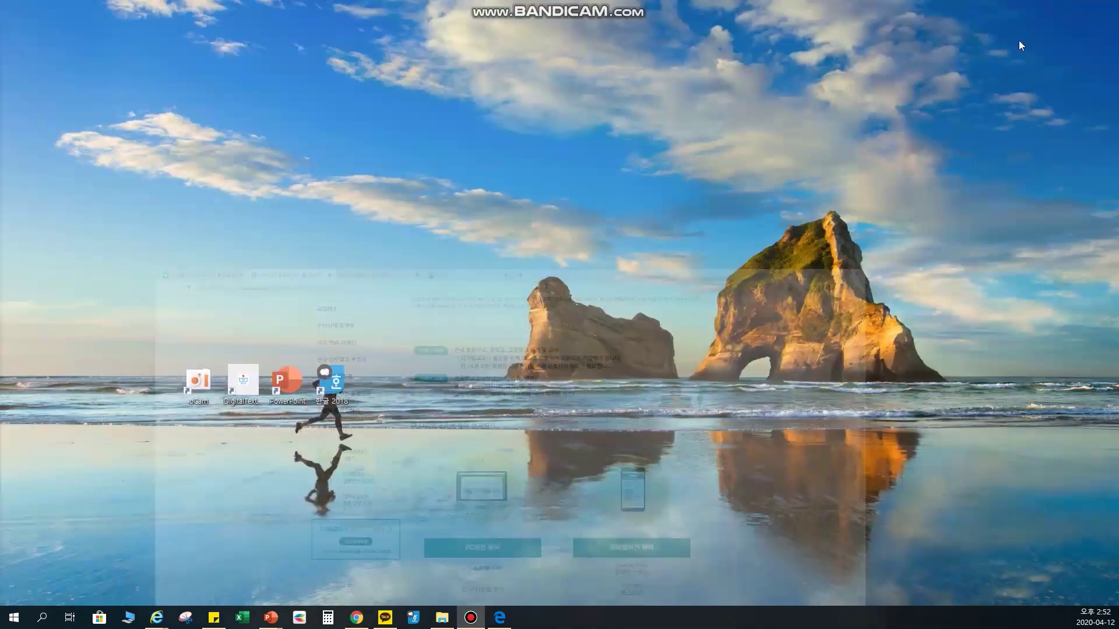
- Highlight the DigitalTextbook desktop shortcut and launch the app
key(ctrl+1)
click(233, 345)
mouse_move(202, 355)
mouse_down()
mouse_move(245, 439)
mouse_move(320, 529)
mouse_move(310, 526)
mouse_up()
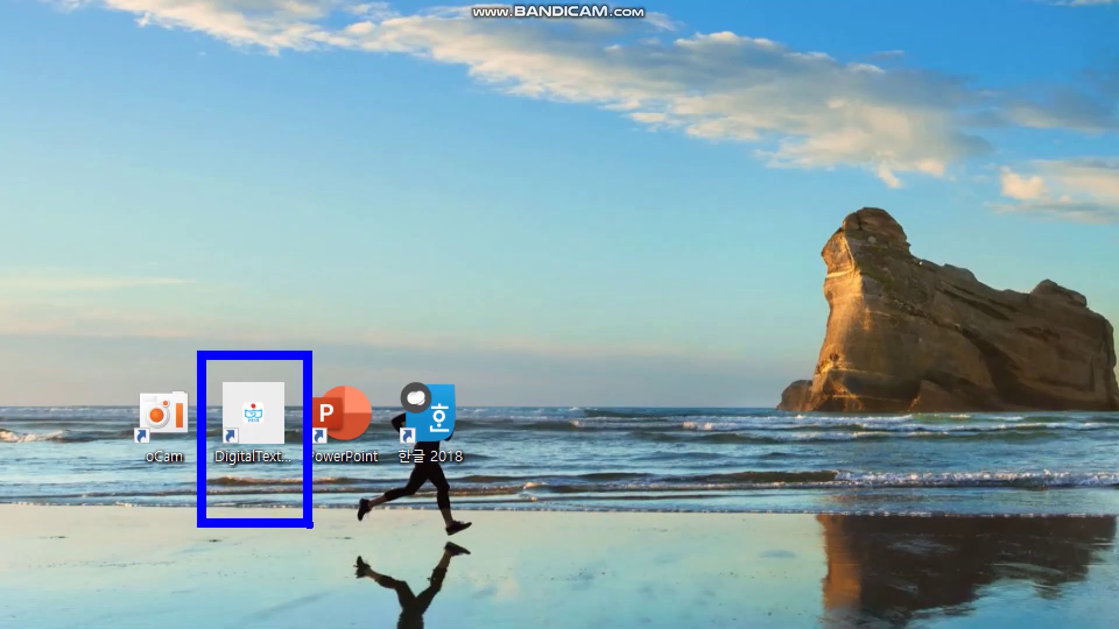
key(Escape)
double_click(242, 380)
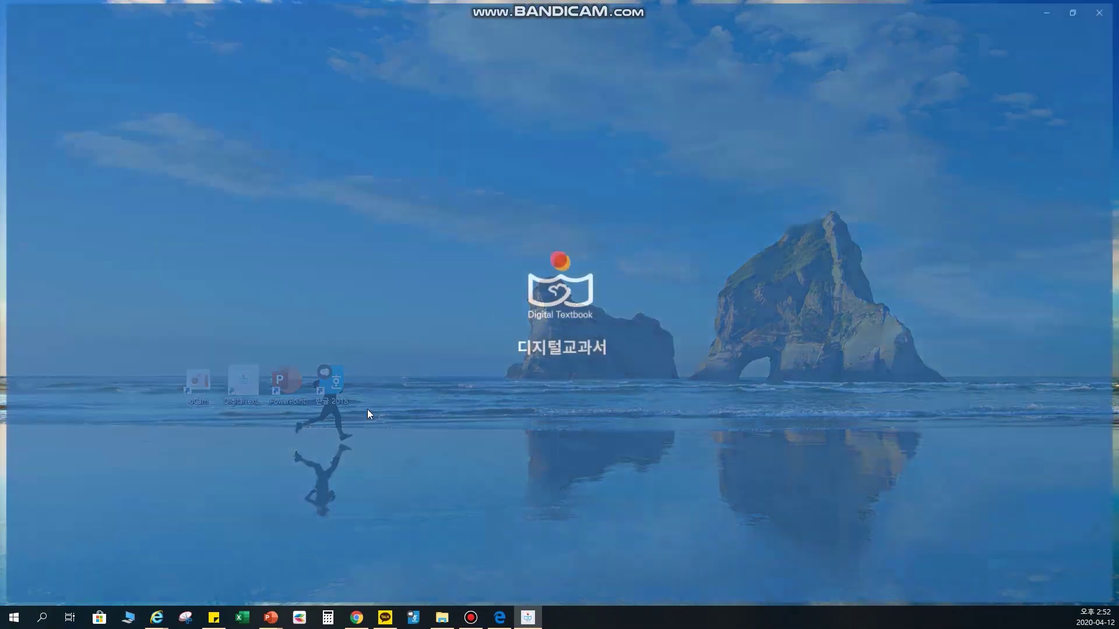
- Sign in with the account ID and password, then open the 교과서 내려받기 catalogue
click(662, 221)
text(bk64)
text(************)
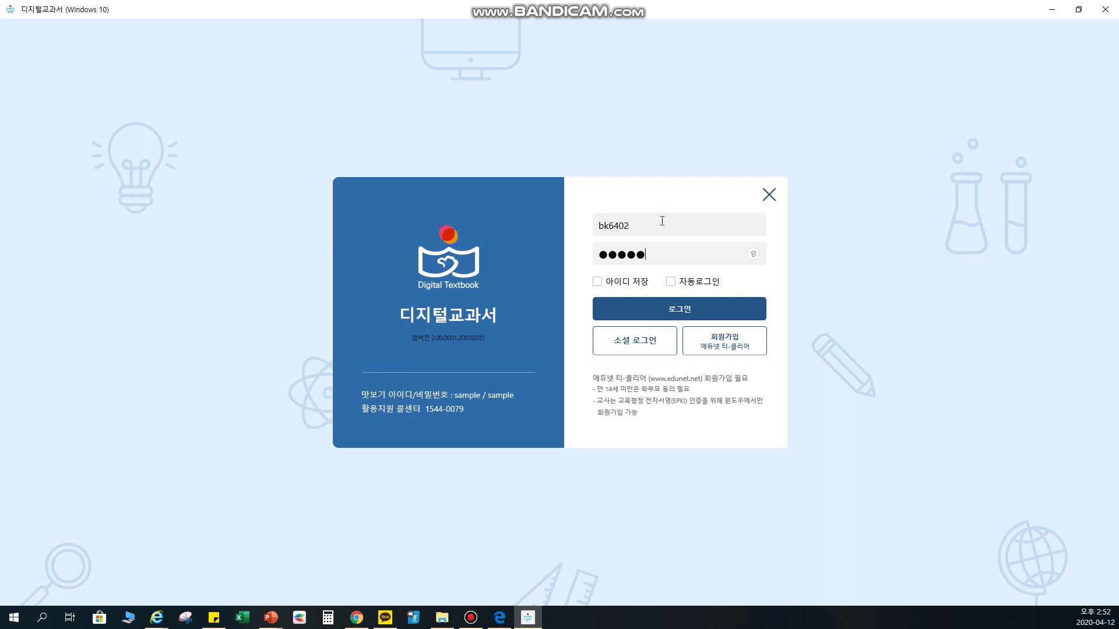
click(677, 318)
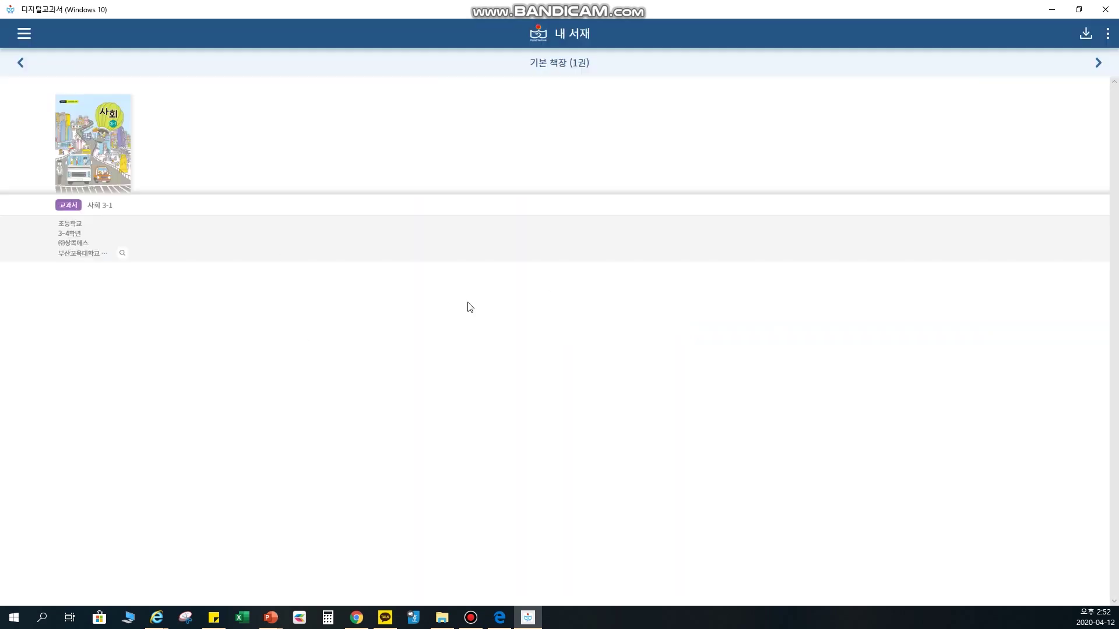
drag(354, 208, 768, 409)
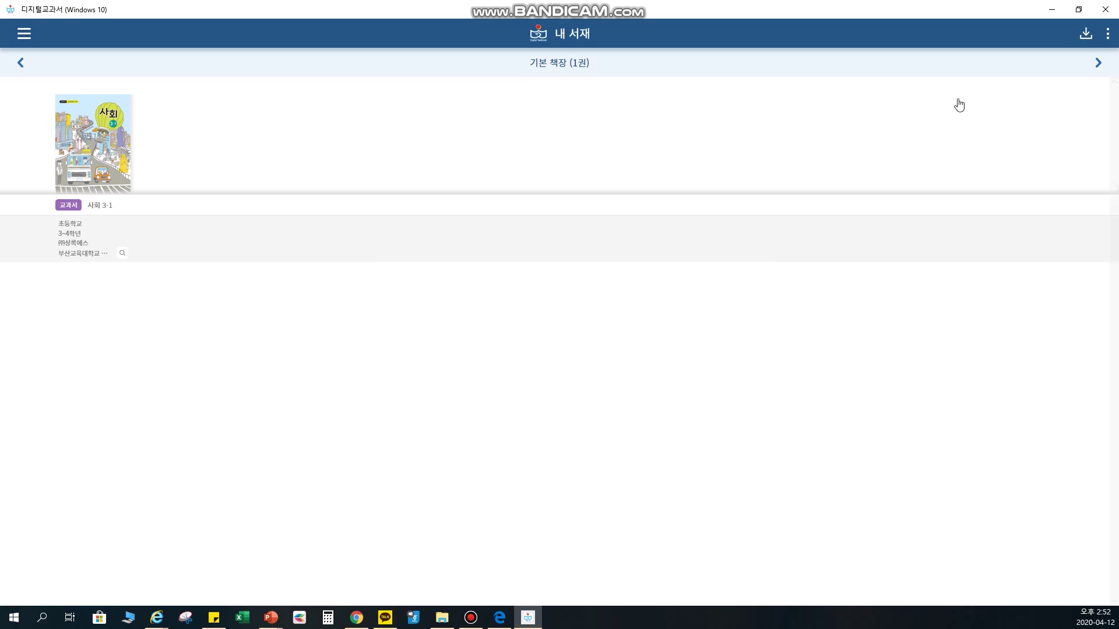
click(1085, 34)
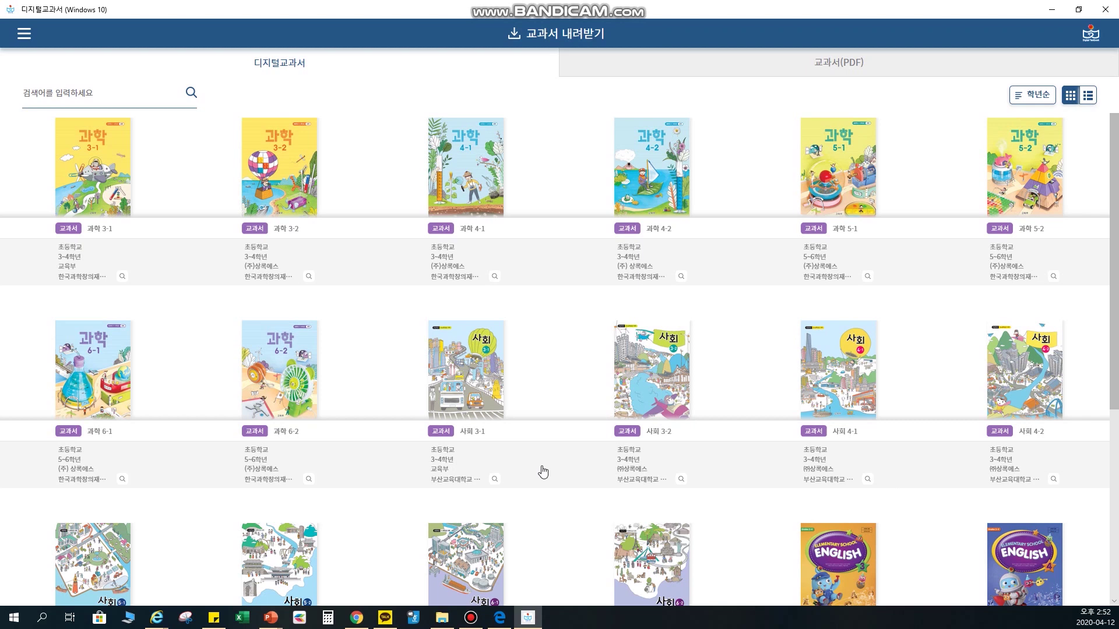
click(659, 203)
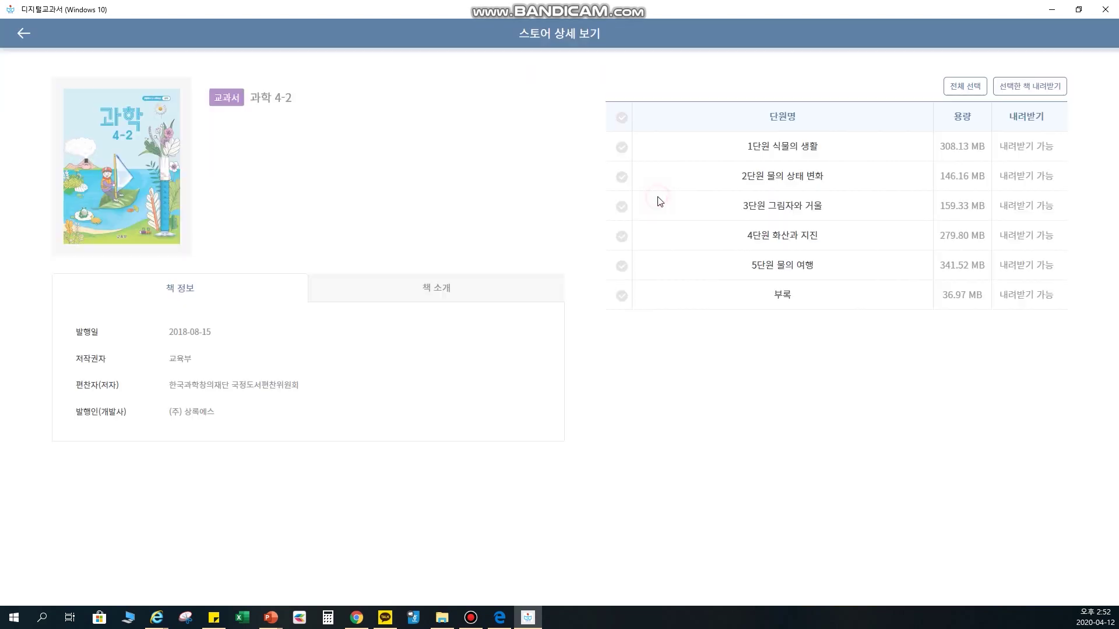
mouse_move(583, 76)
mouse_down()
mouse_move(969, 327)
mouse_move(1099, 348)
mouse_up()
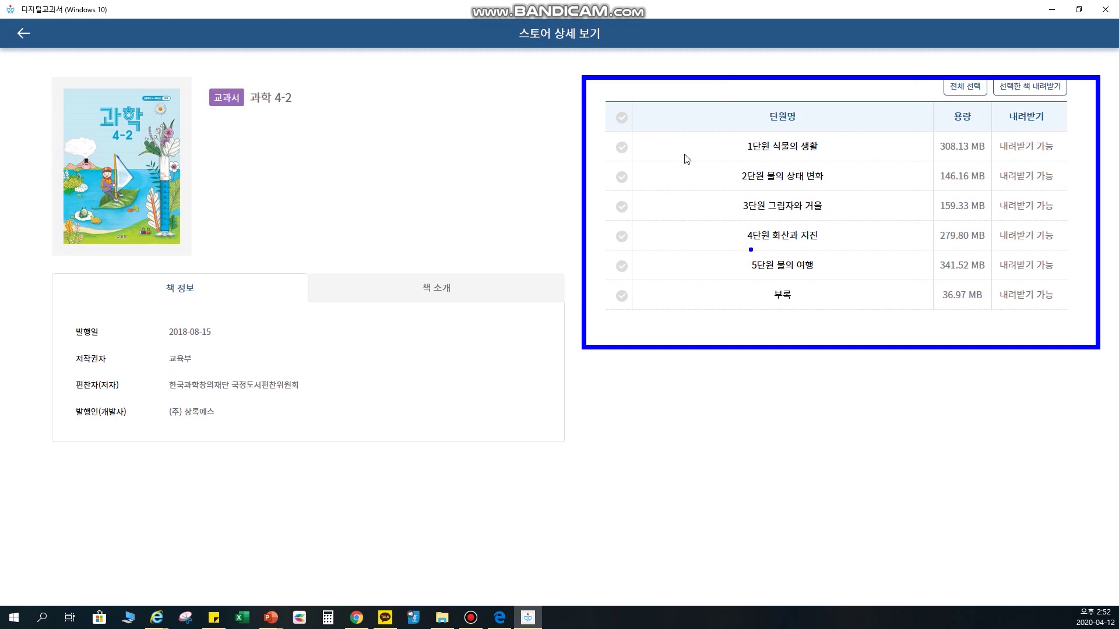
click(622, 146)
click(623, 176)
click(622, 206)
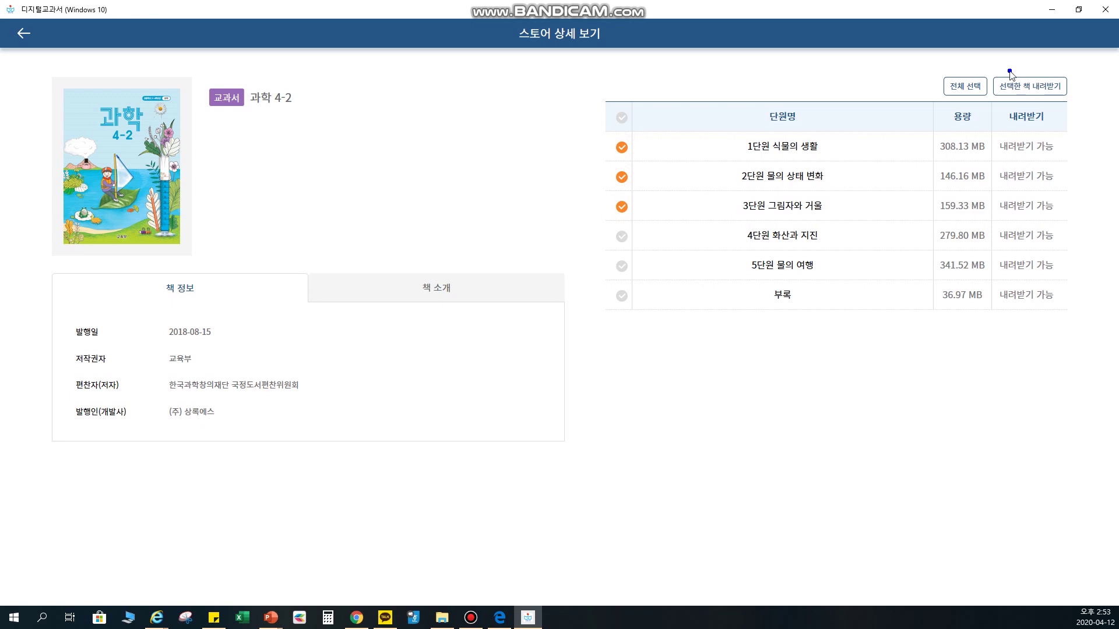
drag(971, 69, 1117, 144)
click(24, 35)
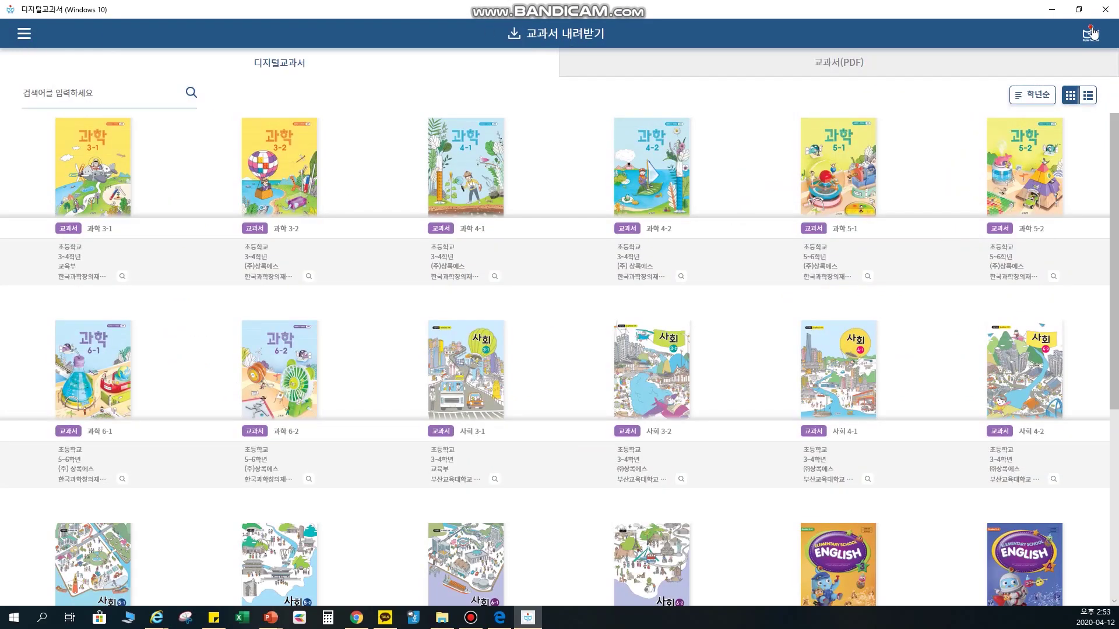
- Open the 사회 3-1 textbook from 내 서재 and settle on pages 8–9
click(1091, 35)
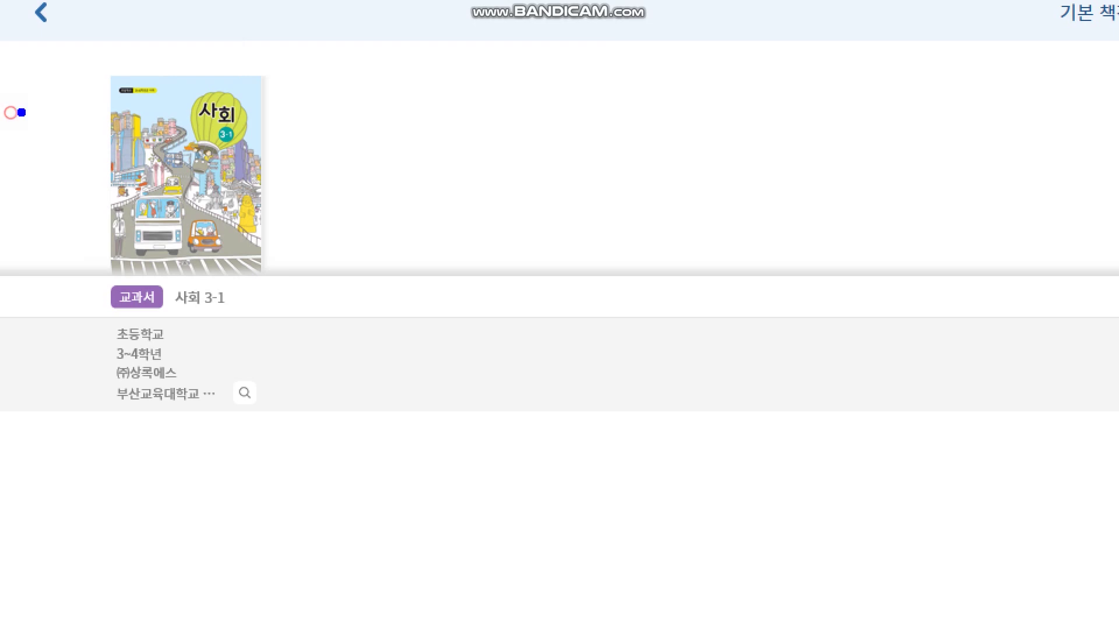
drag(69, 30, 350, 371)
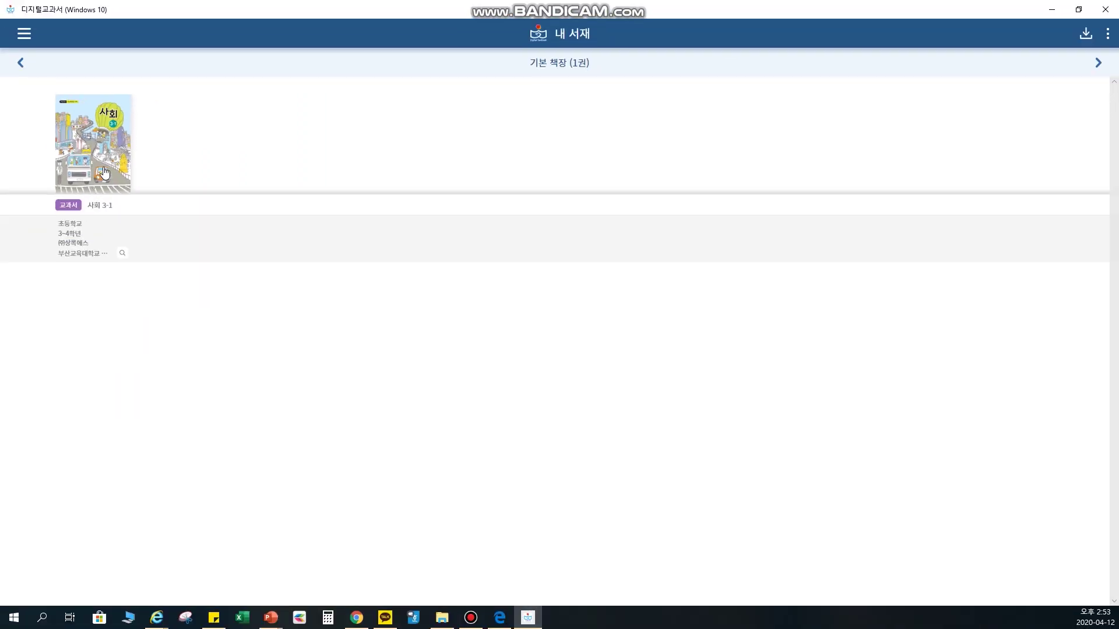
click(186, 175)
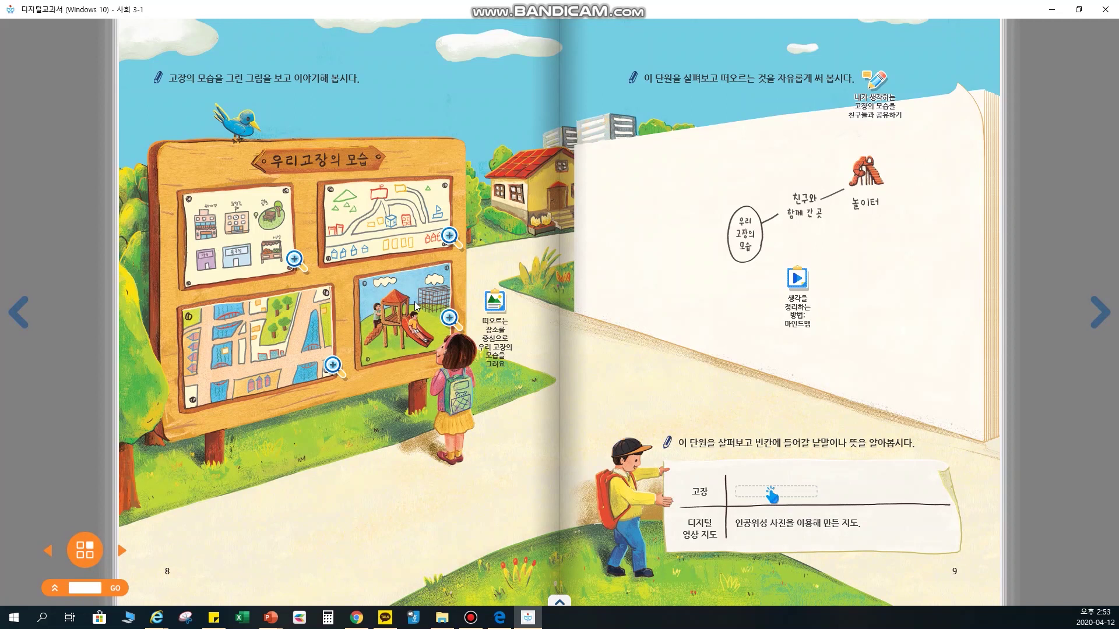
click(1099, 313)
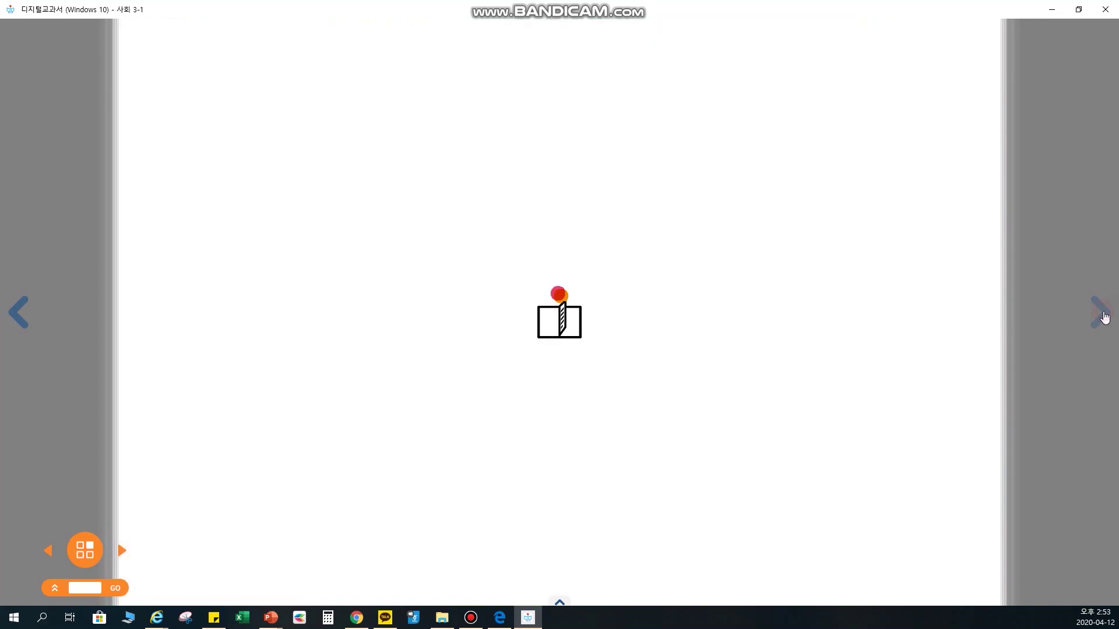
click(18, 318)
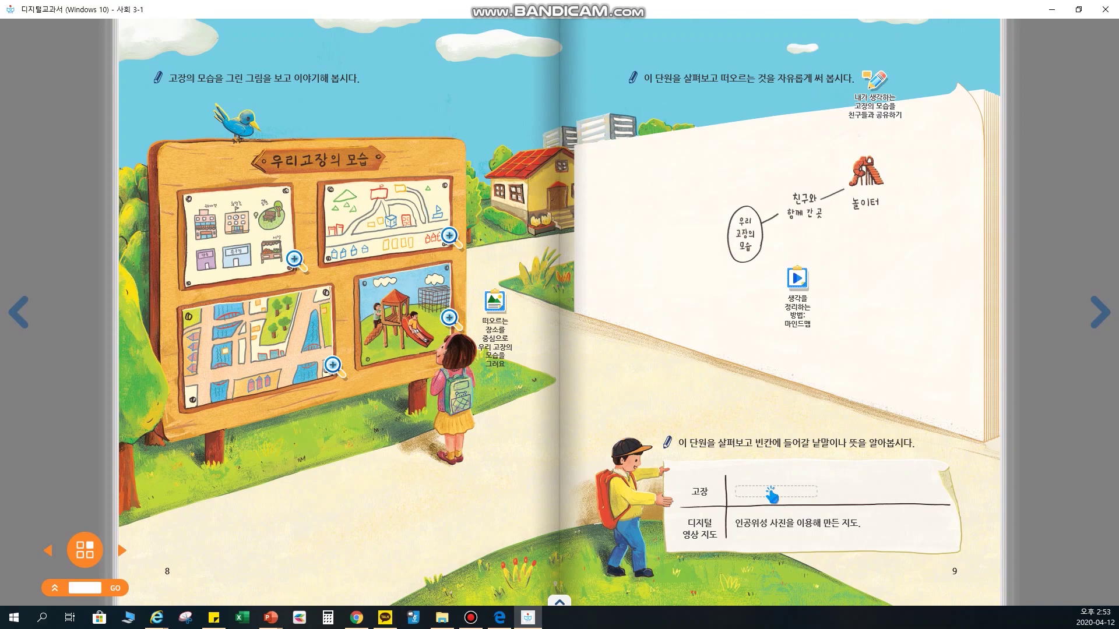
- Launch oCam from the desktop and bring the textbook back full screen
click(1040, 11)
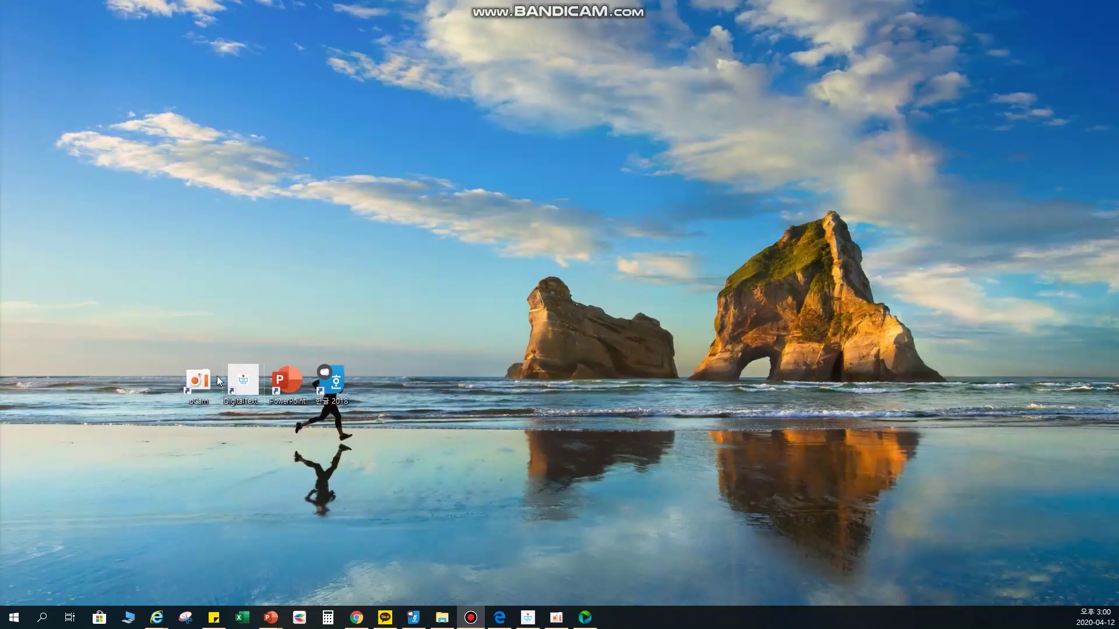
double_click(199, 382)
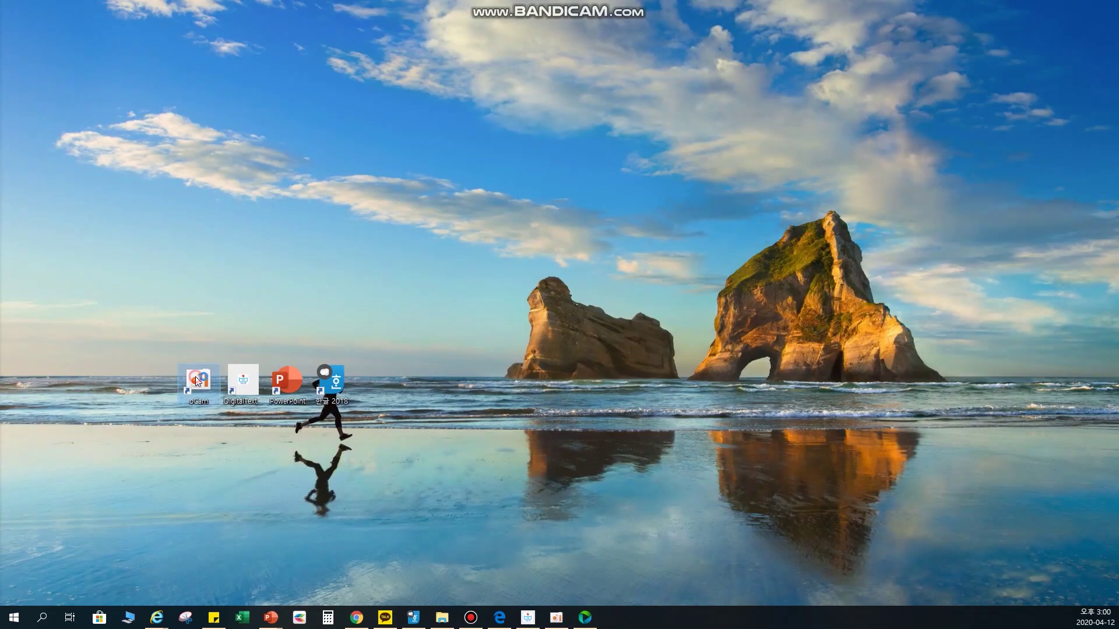
mouse_move(526, 618)
click(505, 577)
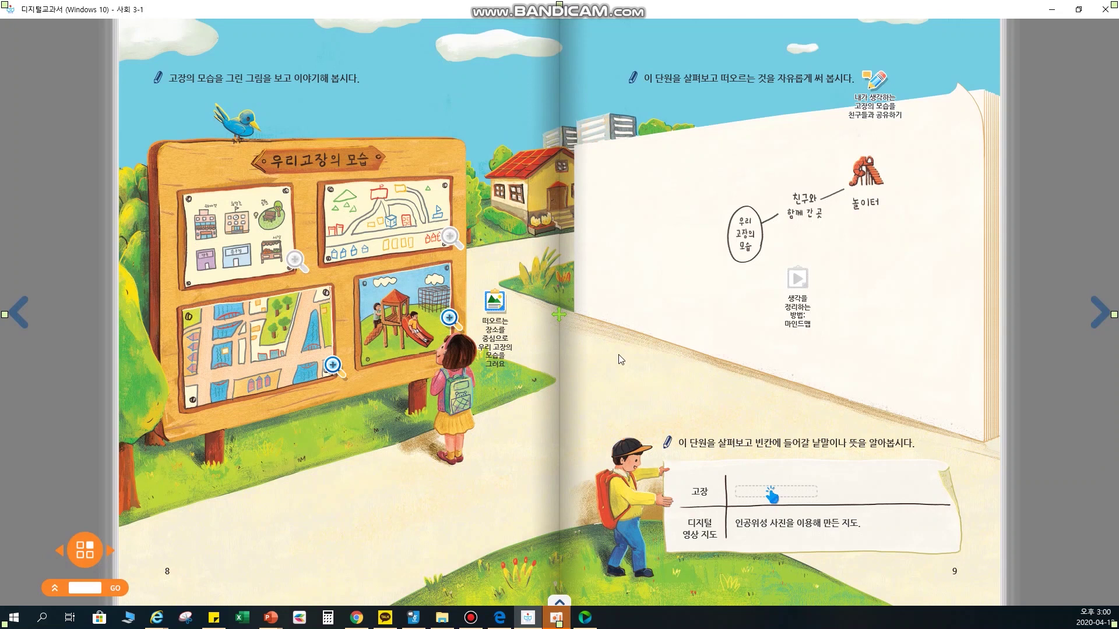
- Record about ten seconds of the 사회 3-1 pages 8–9 with oCam minimized, then stop
click(557, 619)
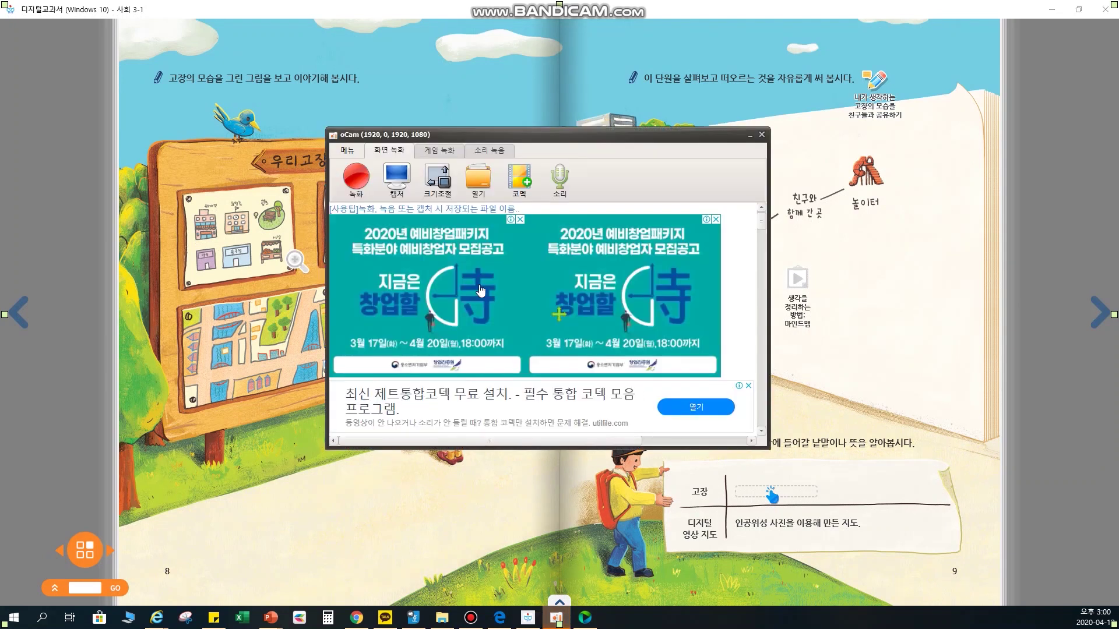
drag(558, 138, 601, 124)
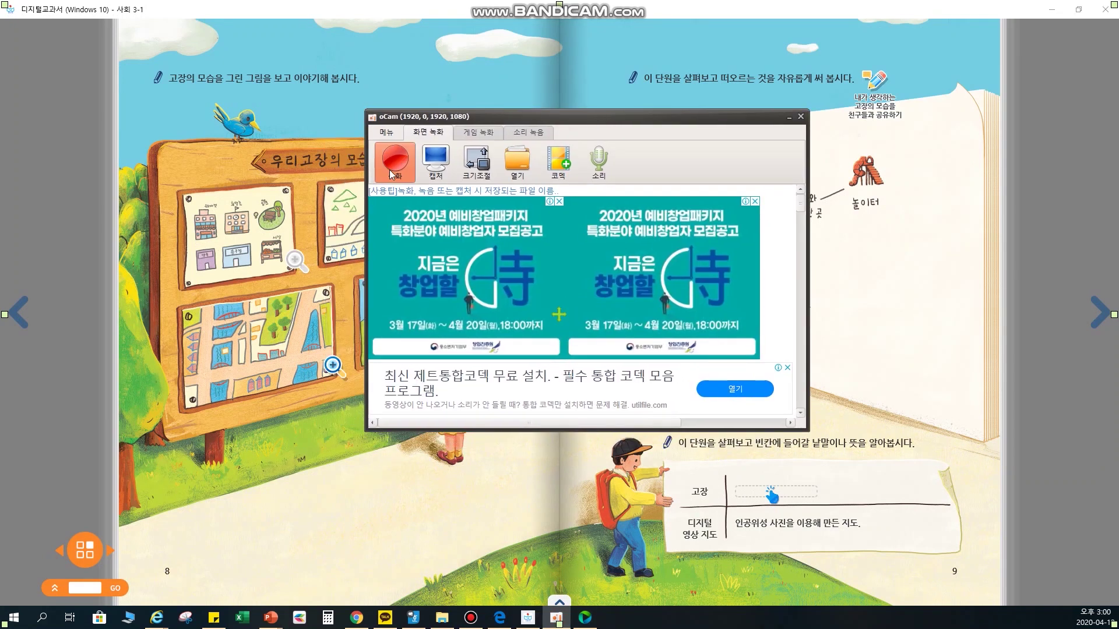
click(396, 162)
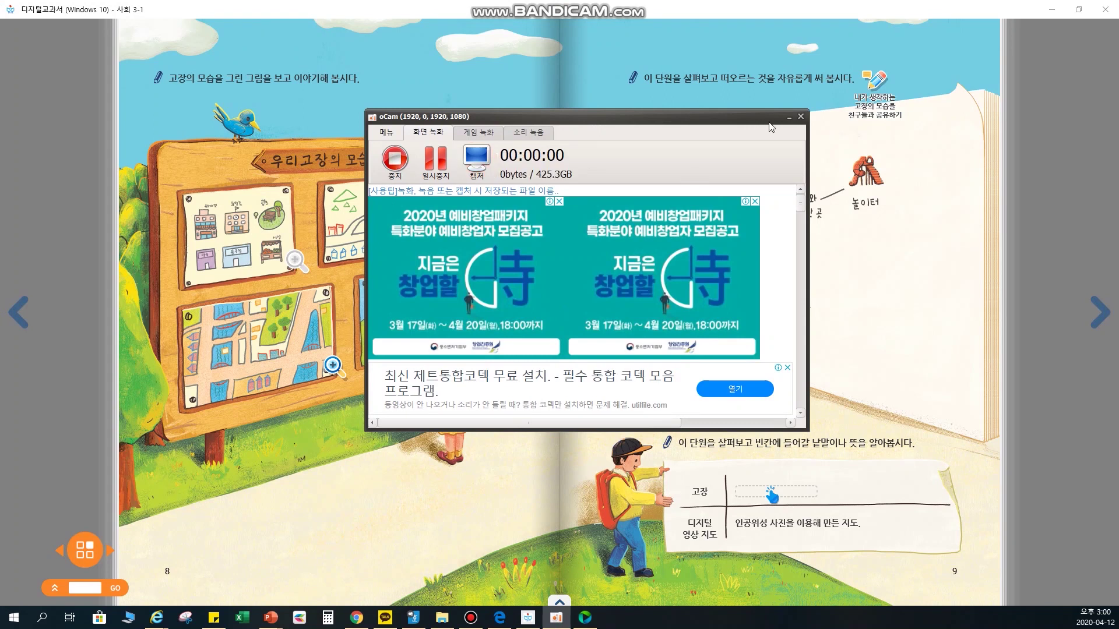
click(789, 117)
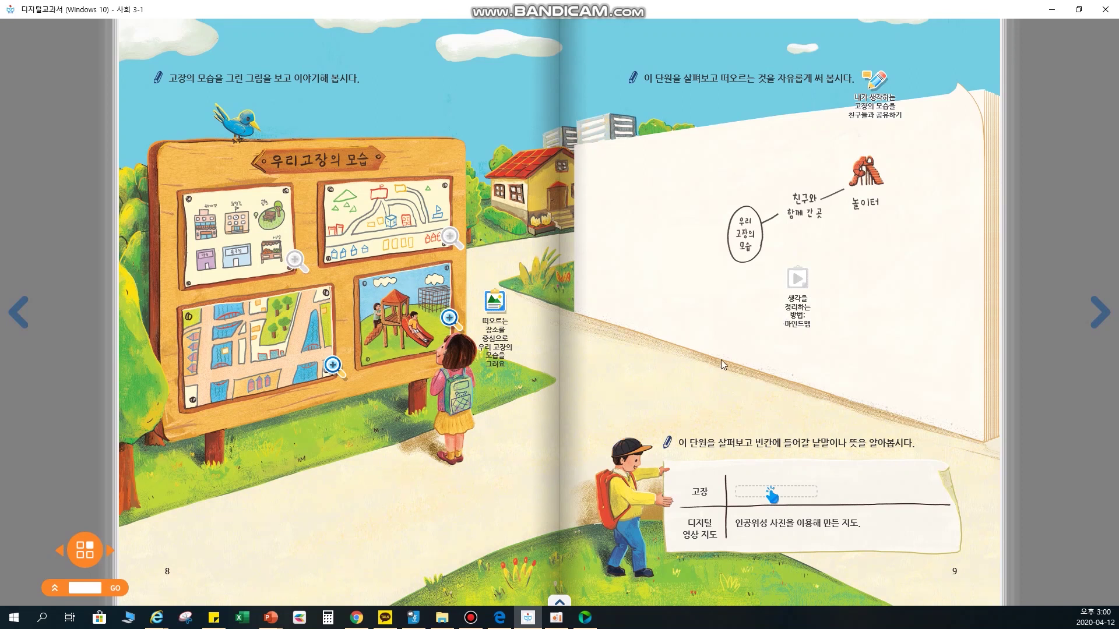
click(555, 620)
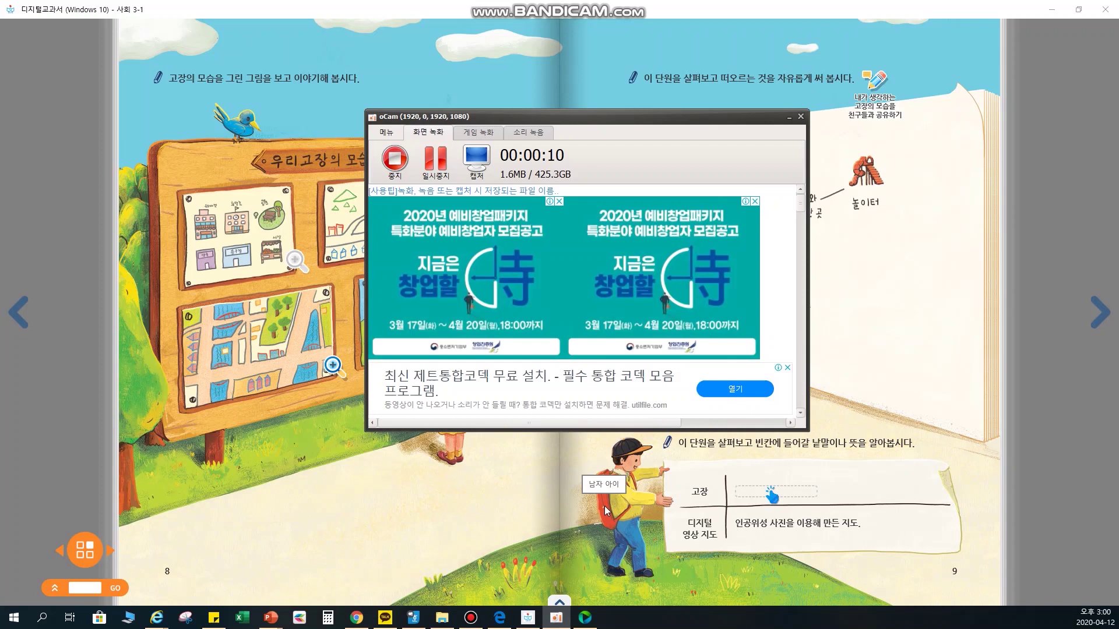
click(394, 158)
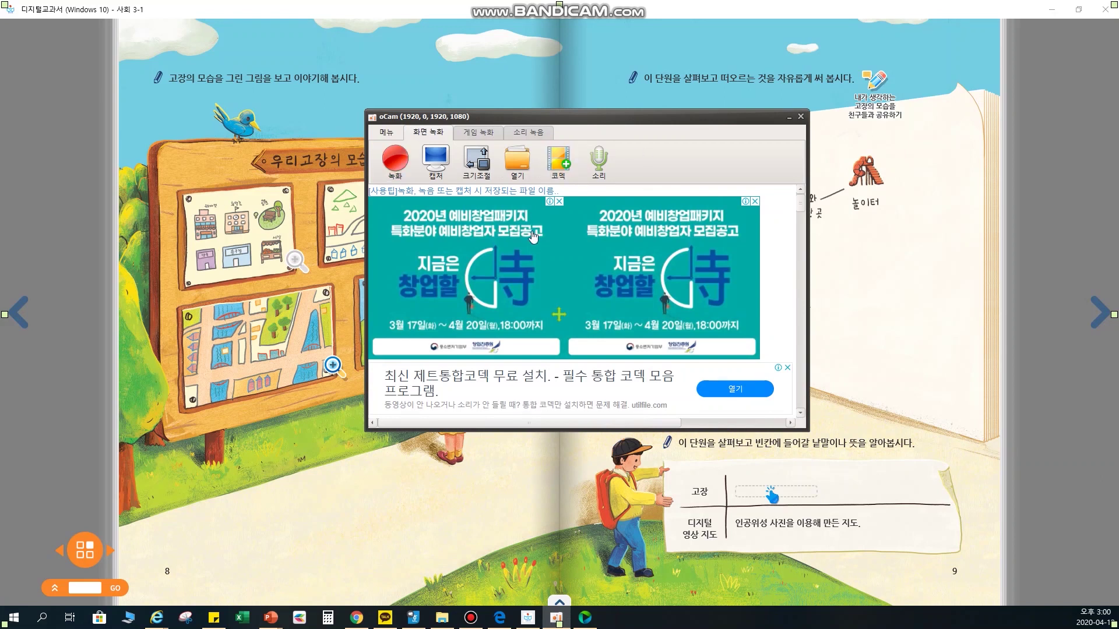
- Play the new clip from the 온라인개학 folder, pause and rewind it, then close the player and folder
click(520, 163)
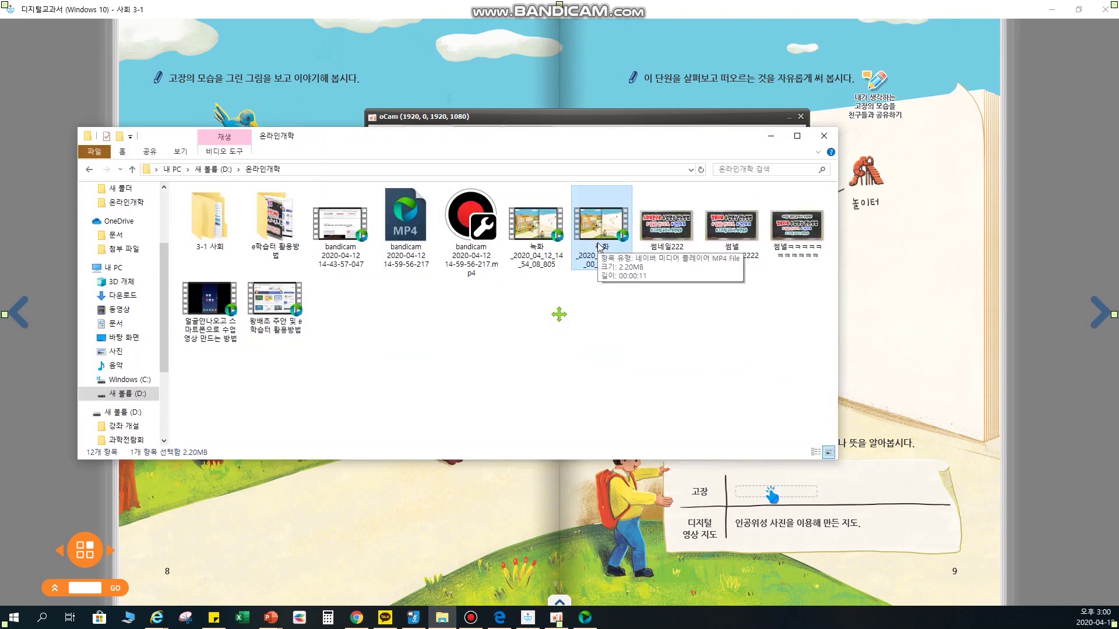
double_click(598, 247)
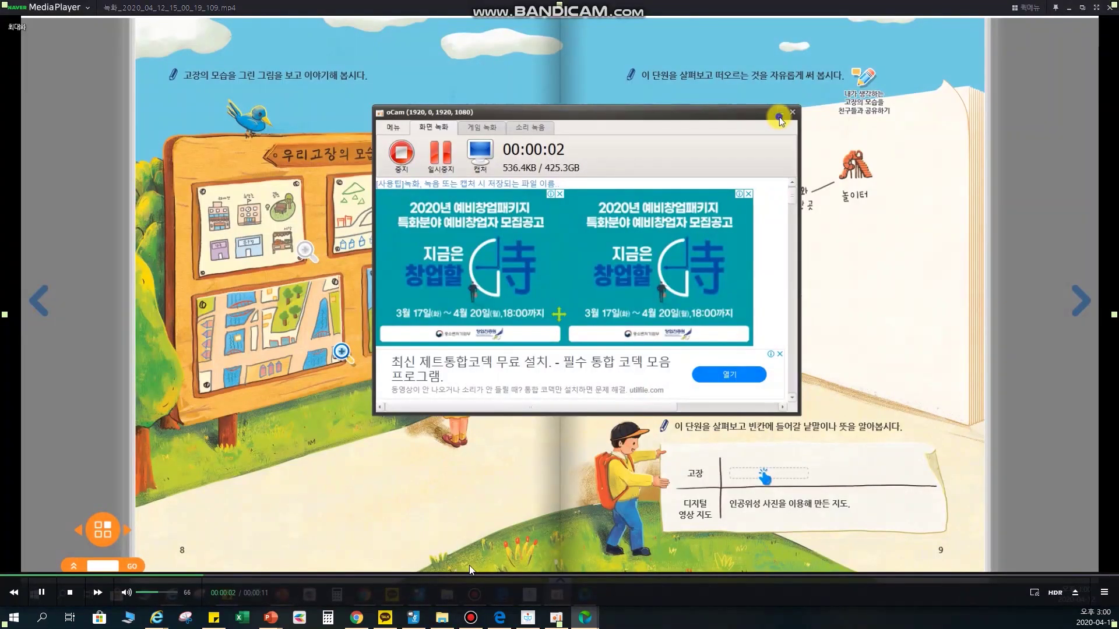
click(42, 593)
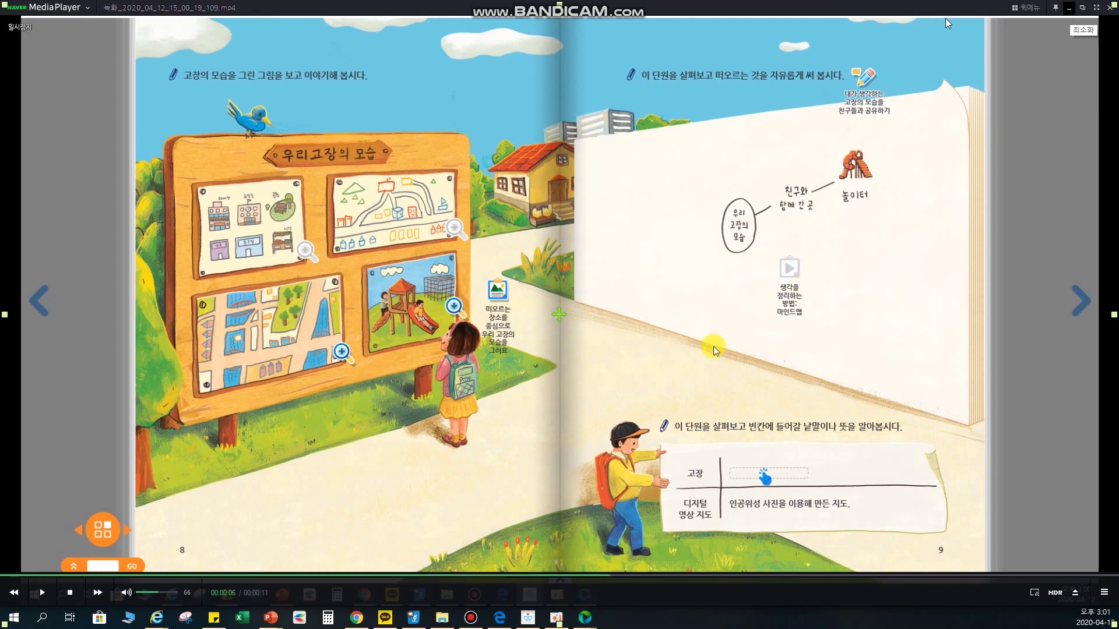
key(Home)
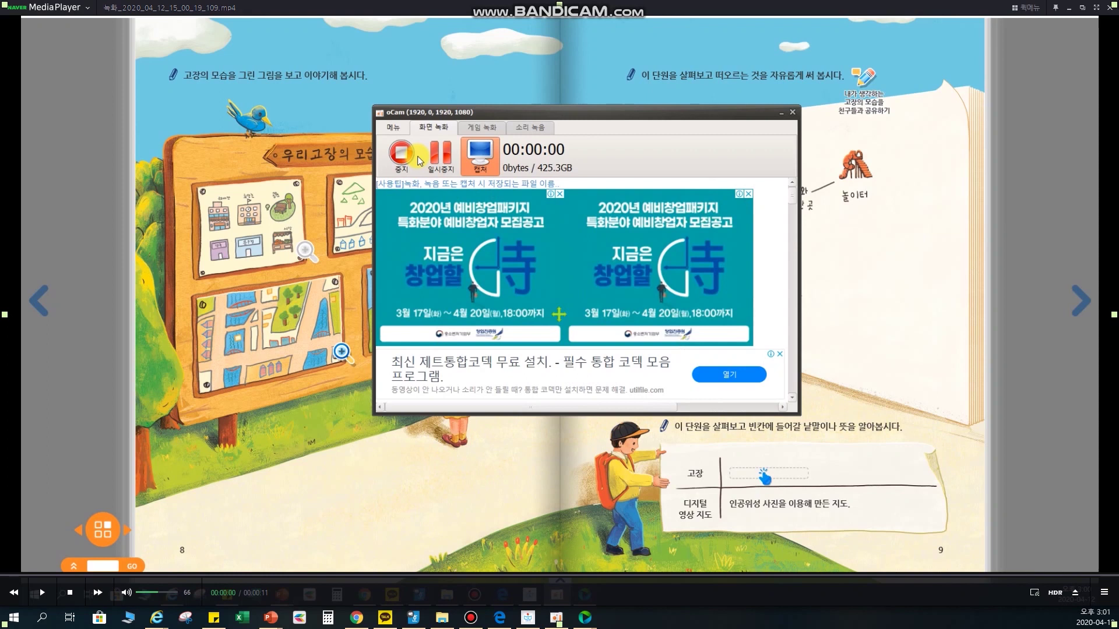
click(1068, 8)
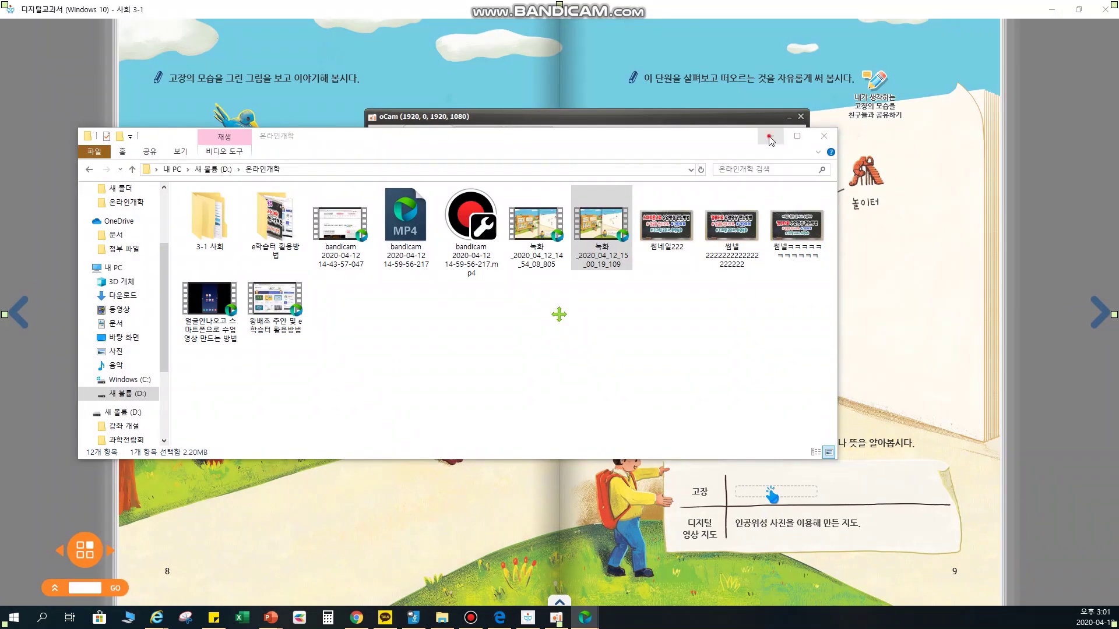
click(771, 139)
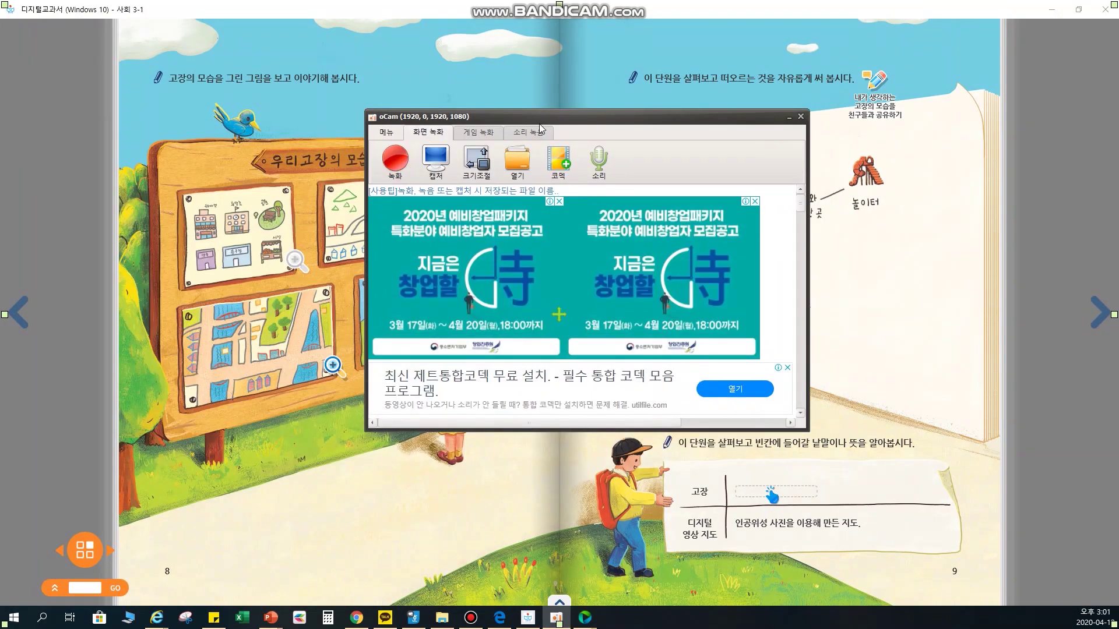
- Minimize the oCam recorder, restore it from the taskbar, then minimize it again
click(786, 119)
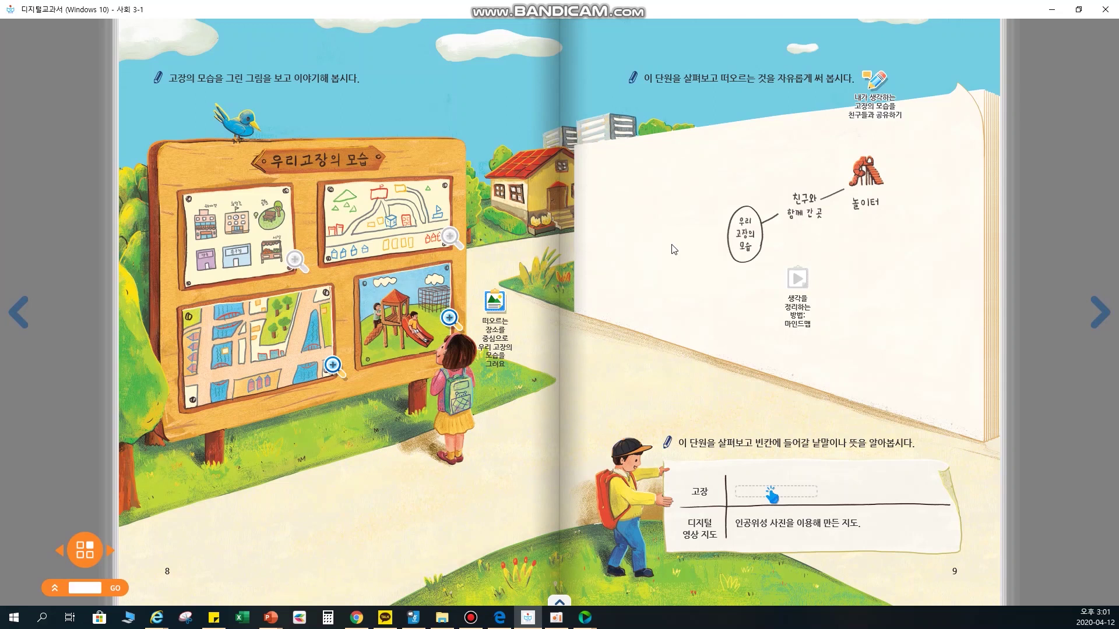
click(561, 622)
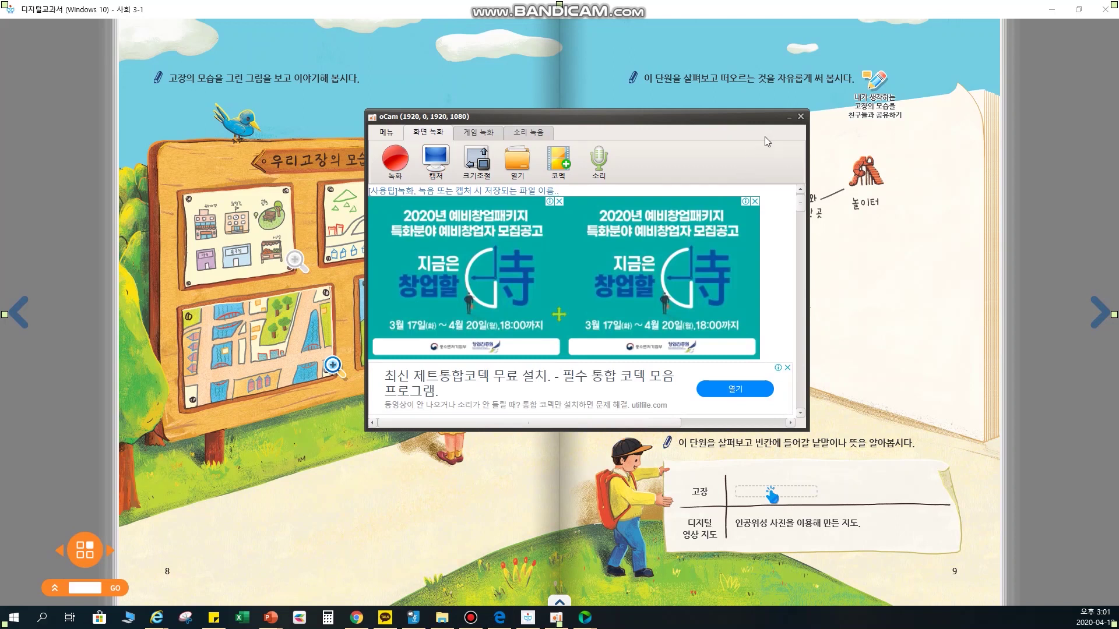
click(788, 118)
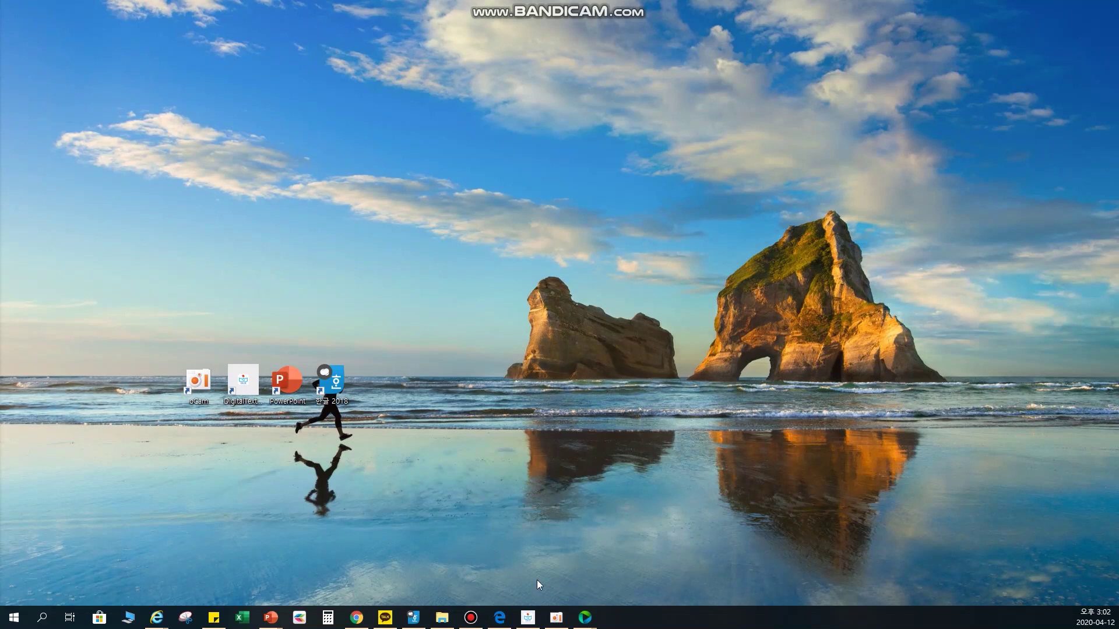
click(528, 618)
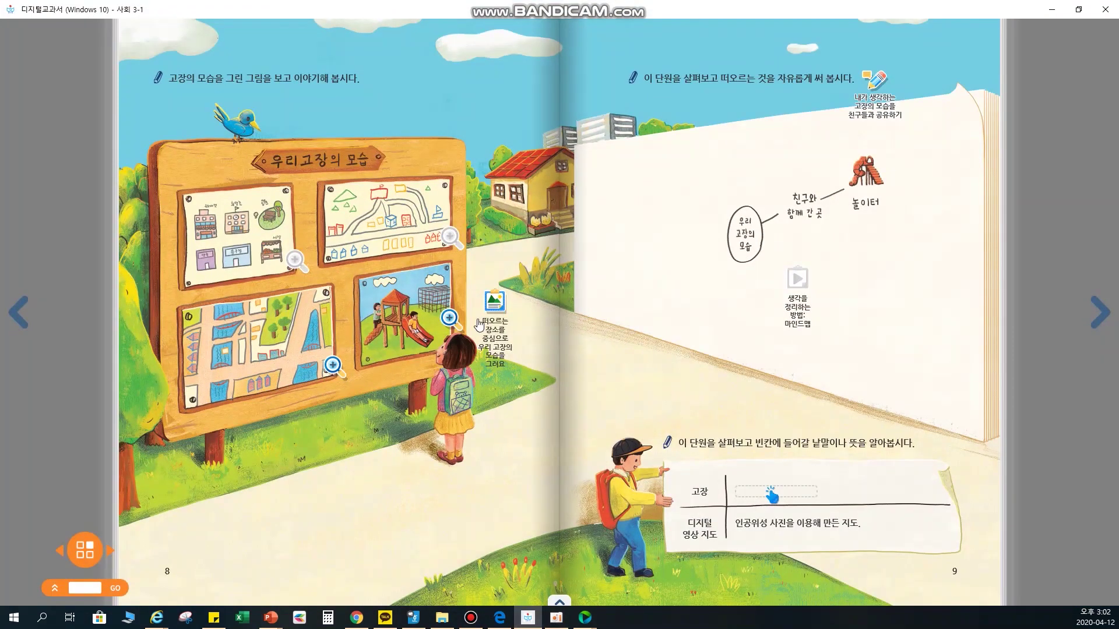
click(295, 262)
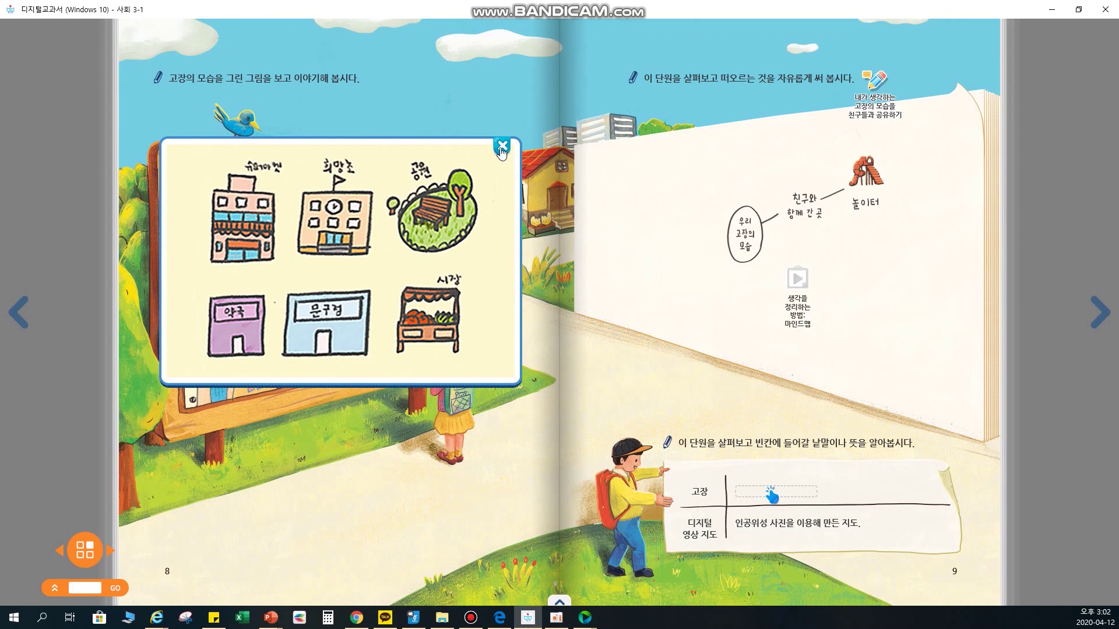
click(501, 146)
click(450, 239)
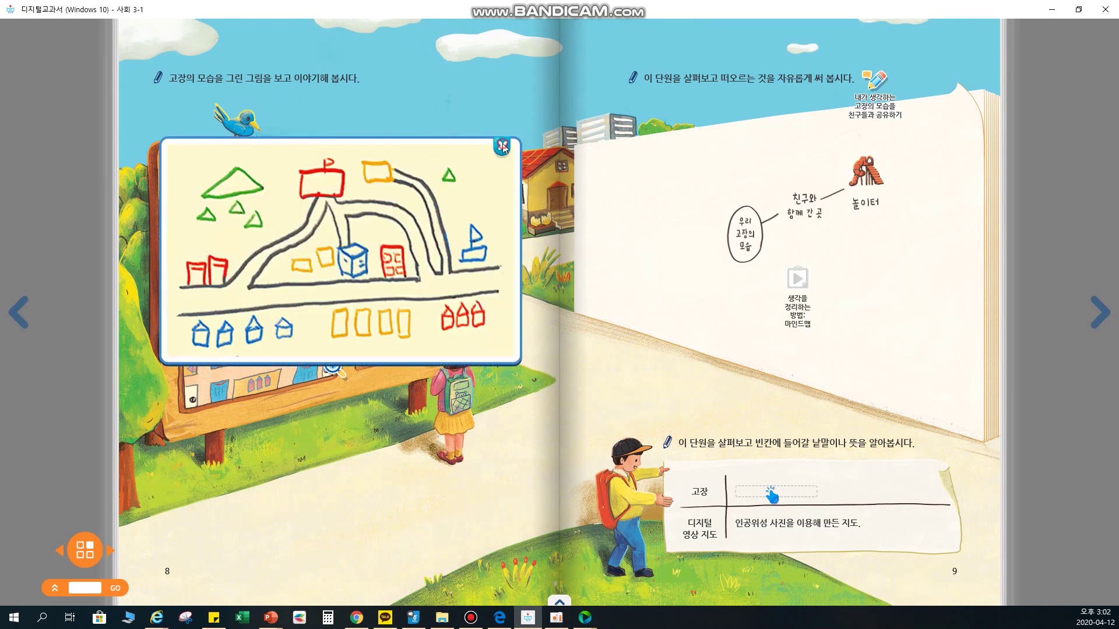
click(502, 146)
click(450, 319)
click(410, 148)
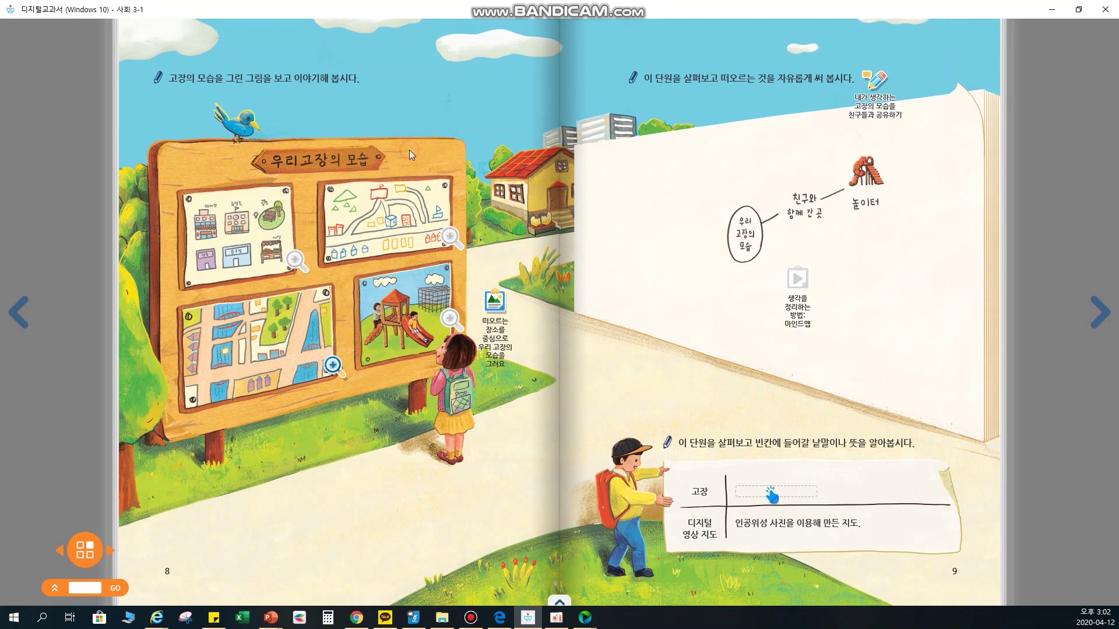
click(799, 302)
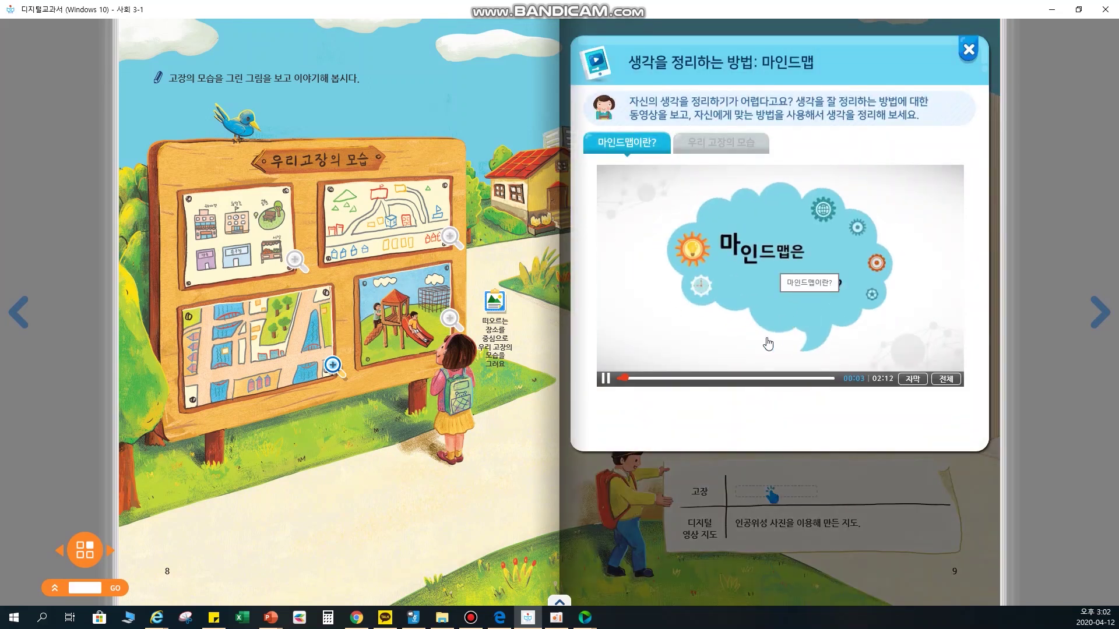
click(605, 378)
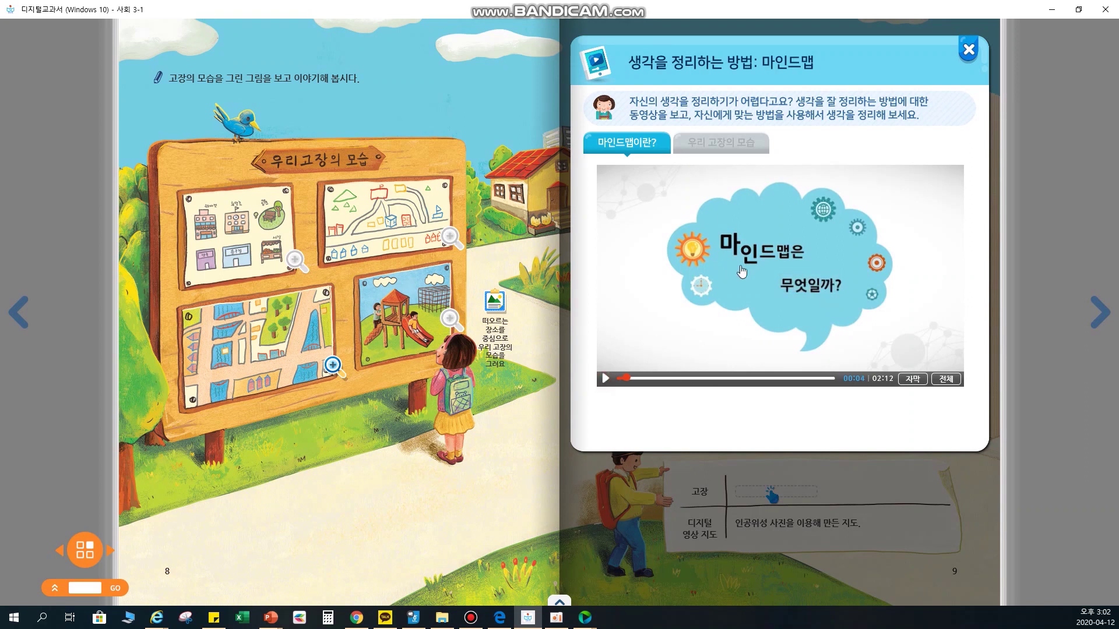
click(972, 49)
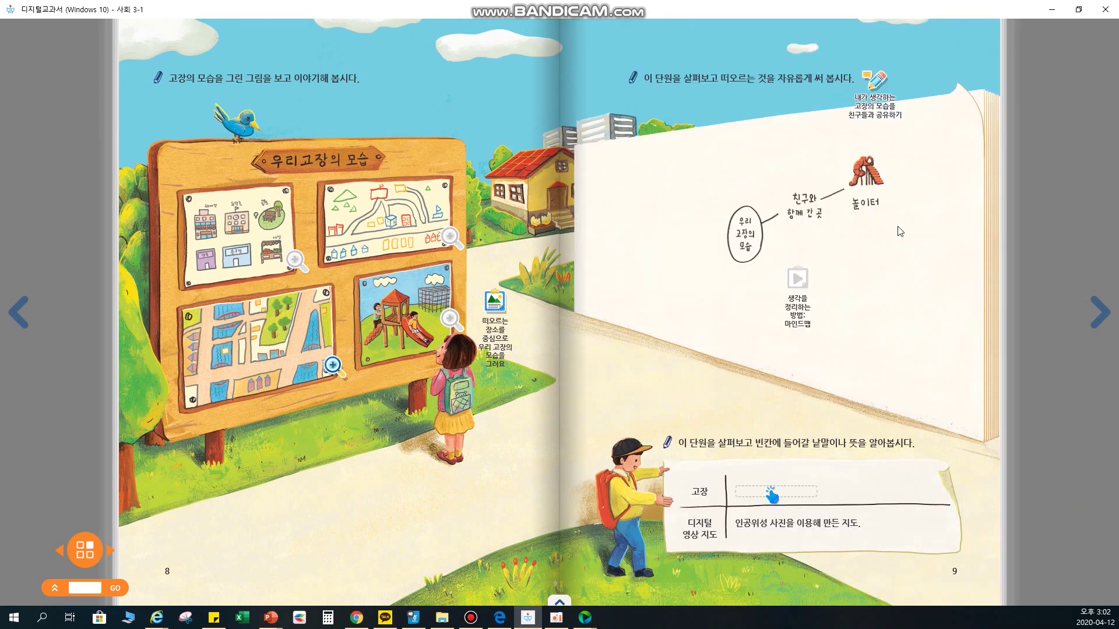
click(1054, 10)
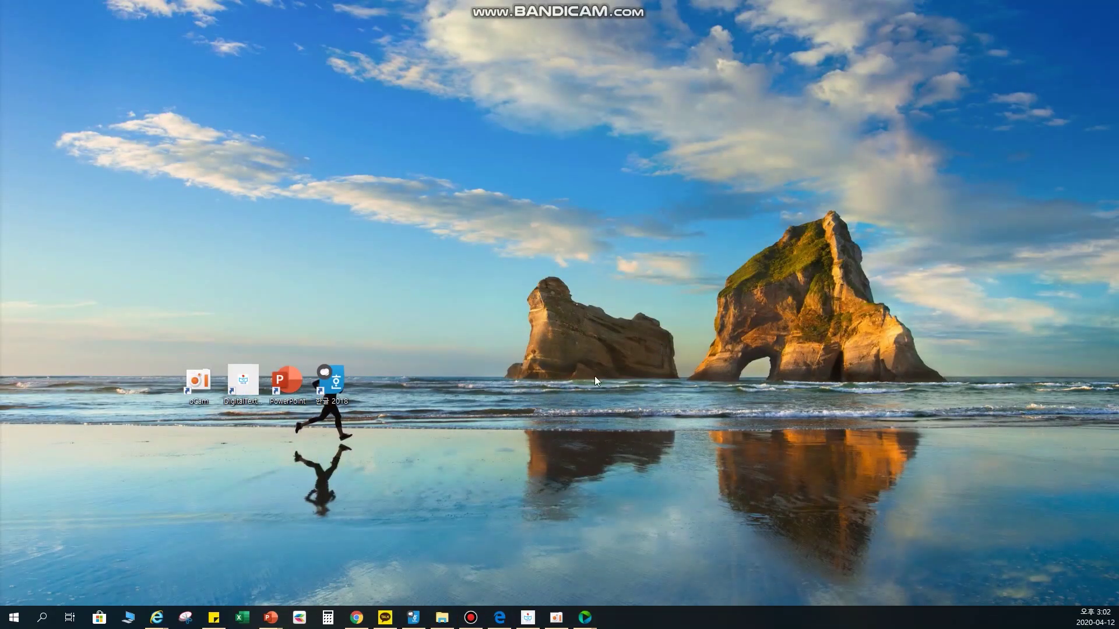
- Start a blank PowerPoint presentation, preview it from the beginning, then return to the 사회 3-1 textbook
double_click(285, 386)
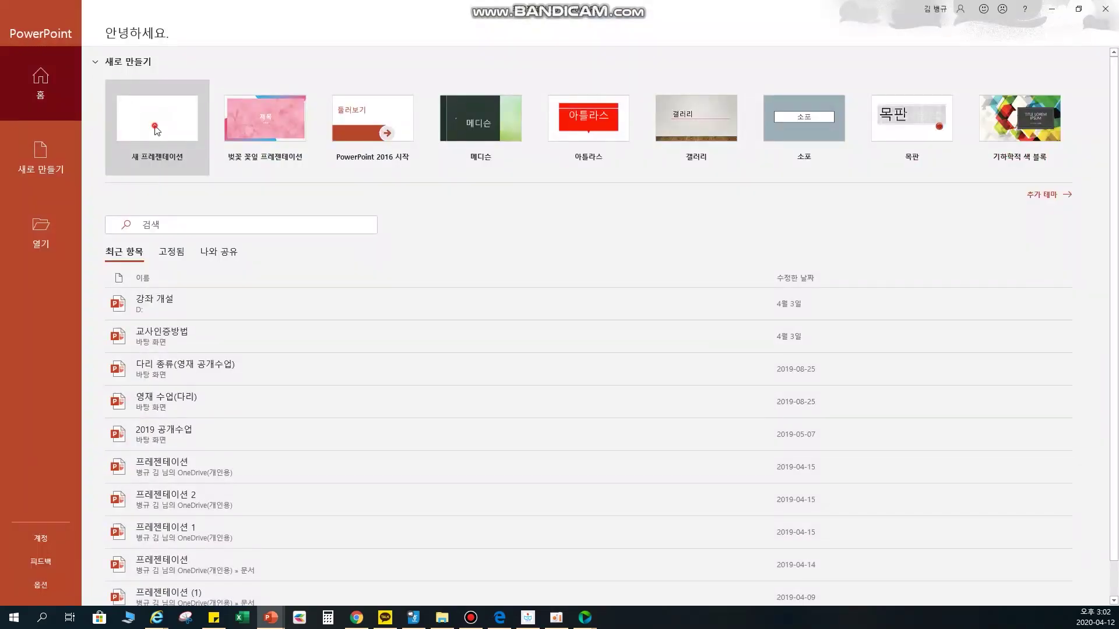
click(156, 127)
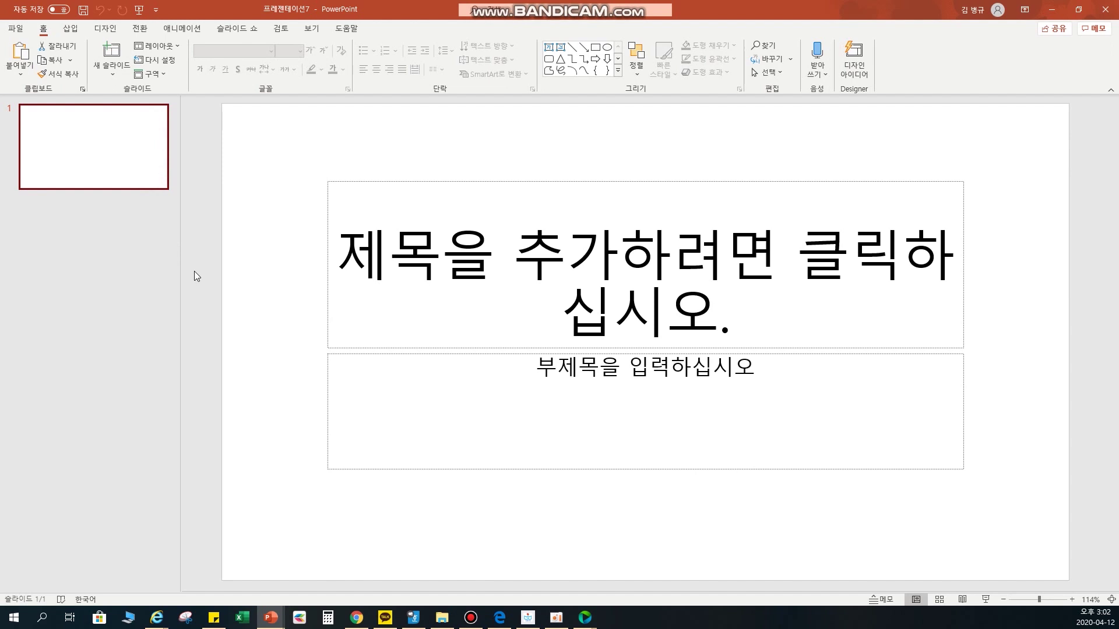
click(236, 28)
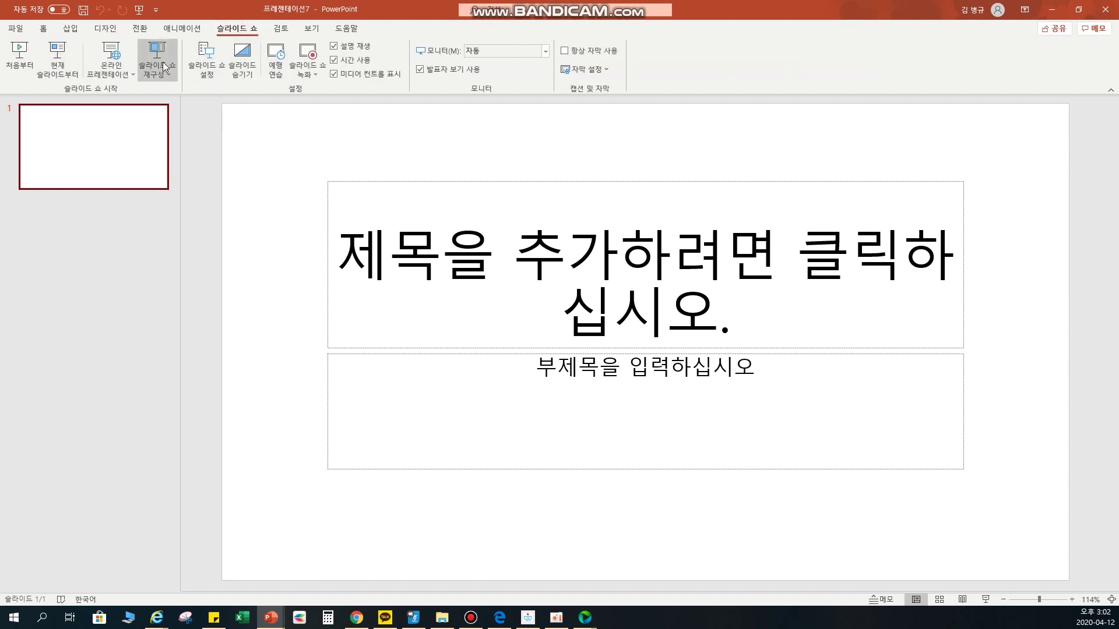
click(20, 55)
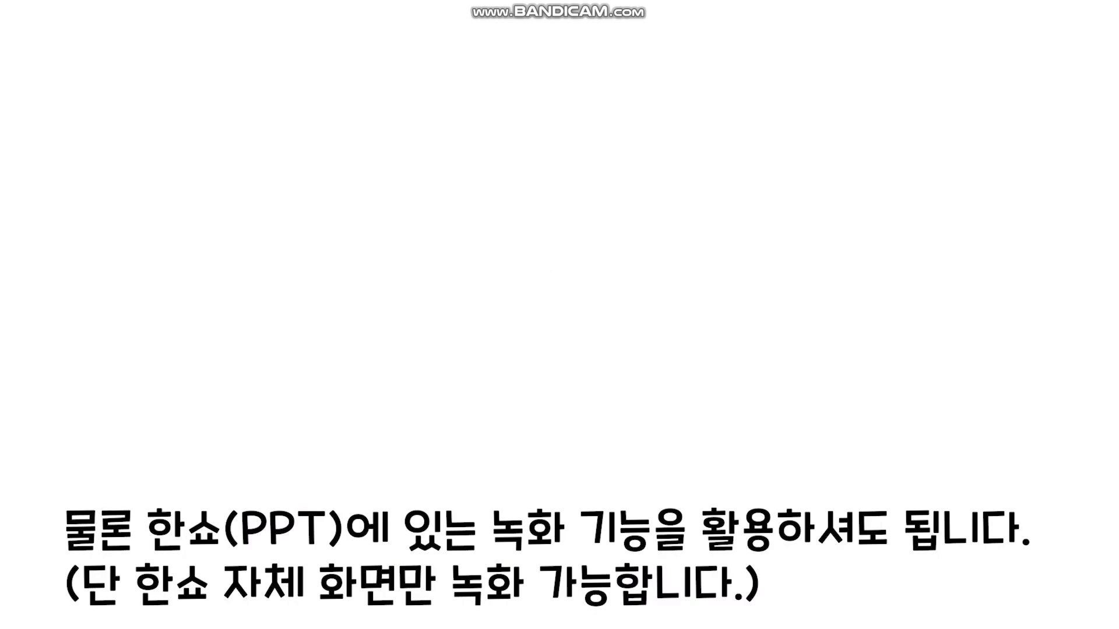
key(Escape)
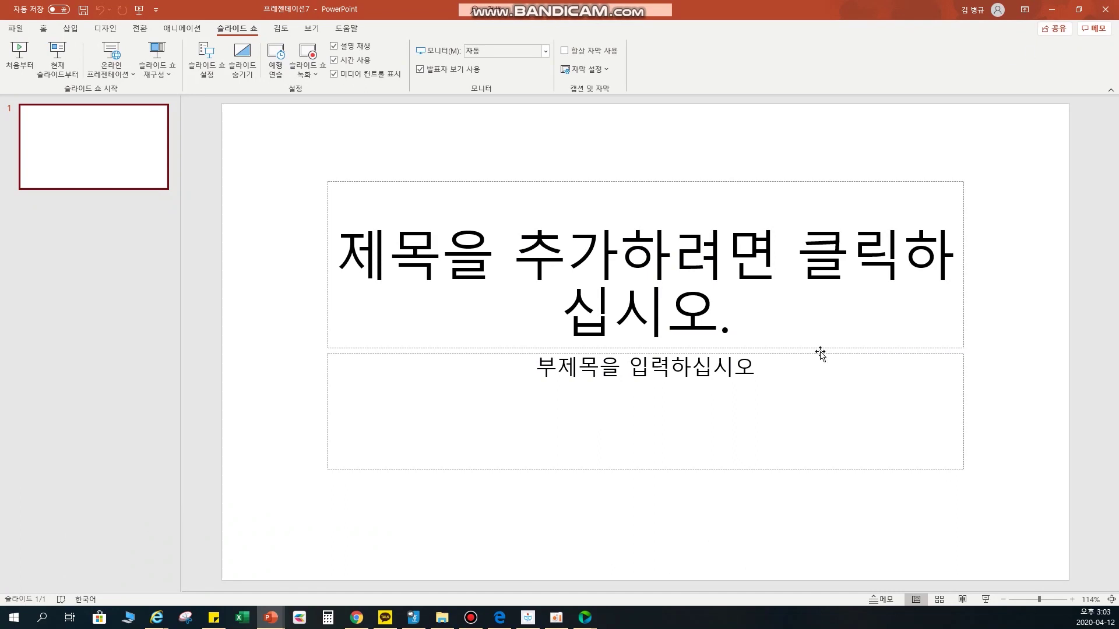
click(575, 512)
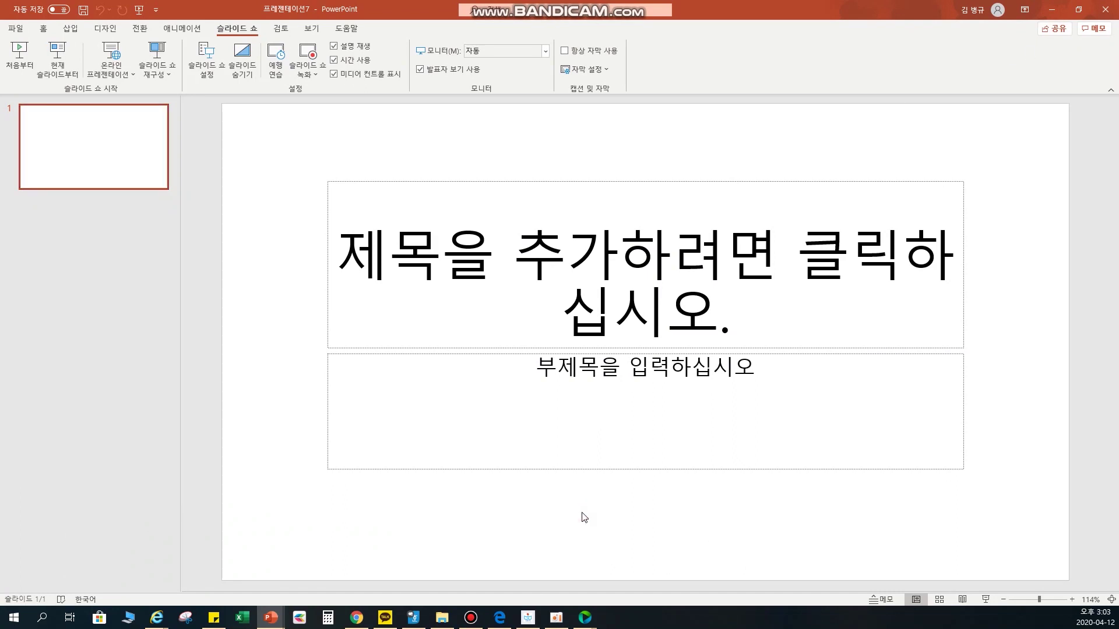
click(527, 617)
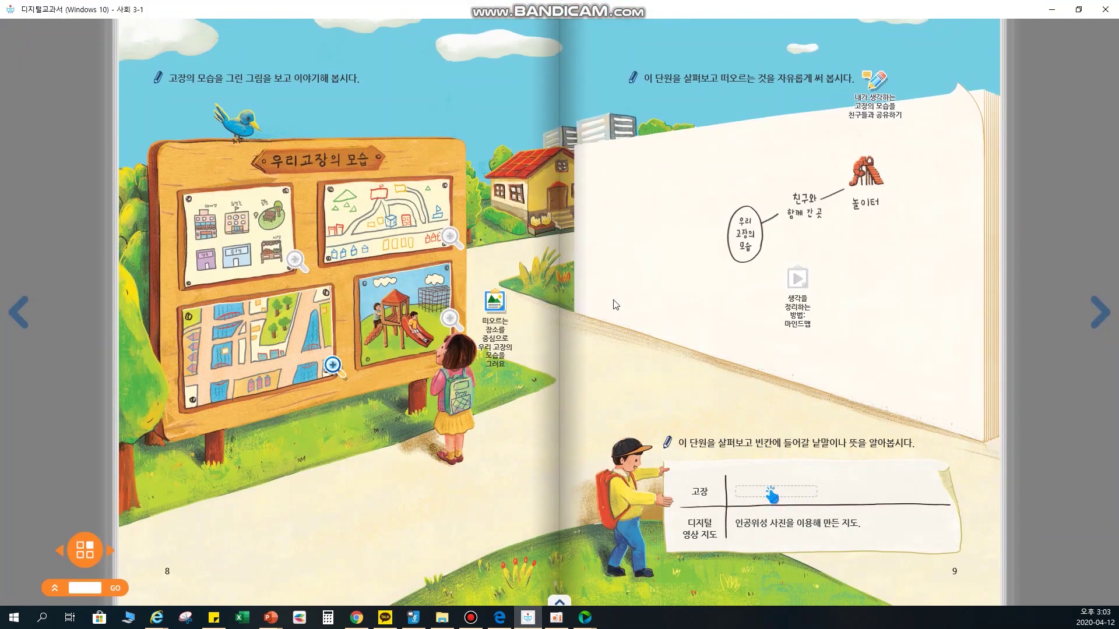
click(80, 558)
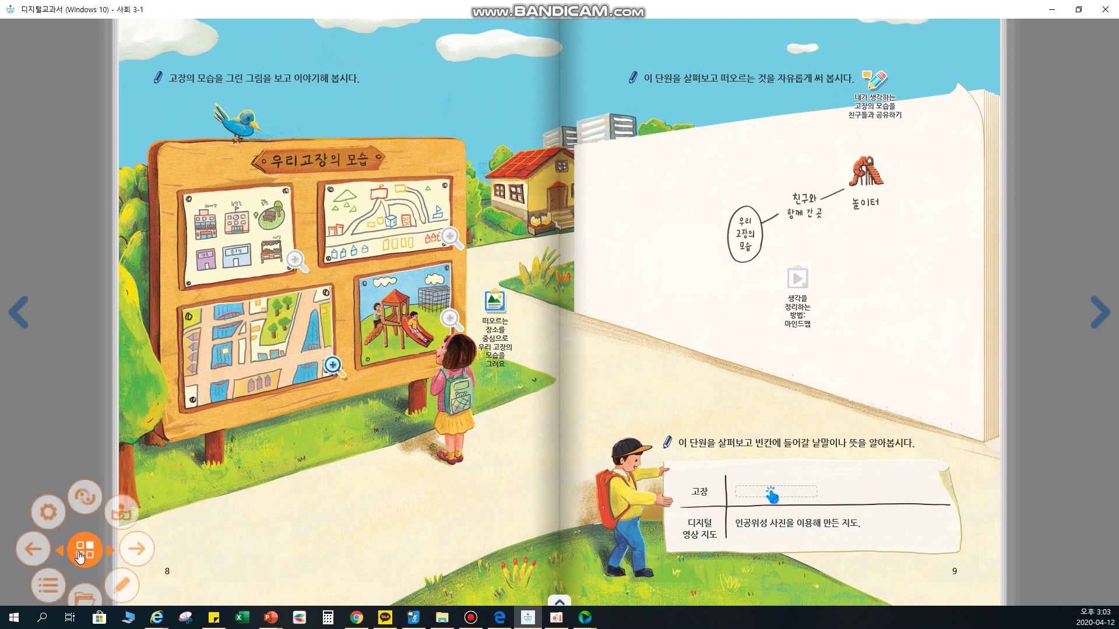
click(120, 586)
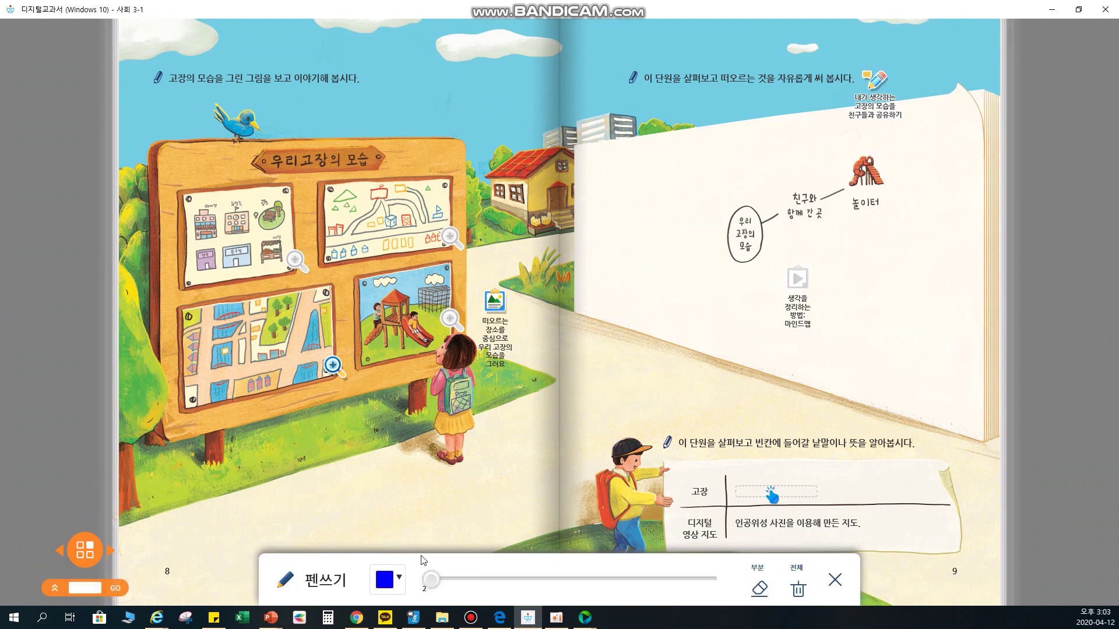
mouse_move(674, 300)
mouse_down()
mouse_move(675, 286)
mouse_move(821, 369)
mouse_move(758, 309)
mouse_move(728, 326)
mouse_up()
click(488, 580)
mouse_move(677, 392)
mouse_down()
mouse_move(641, 373)
mouse_move(690, 370)
mouse_up()
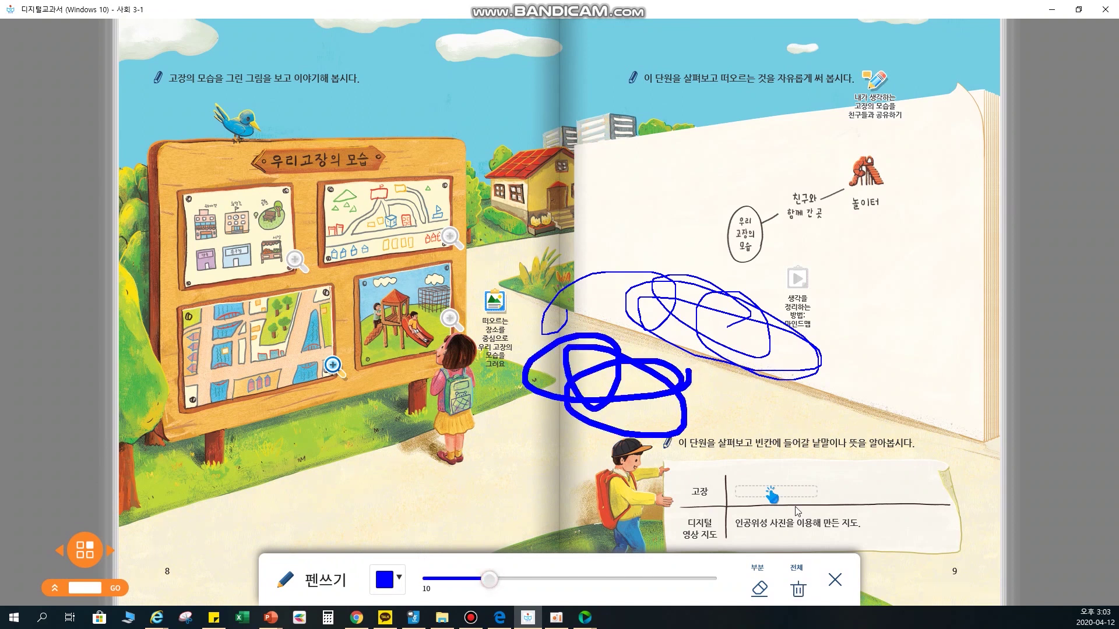
click(799, 589)
click(617, 370)
click(836, 581)
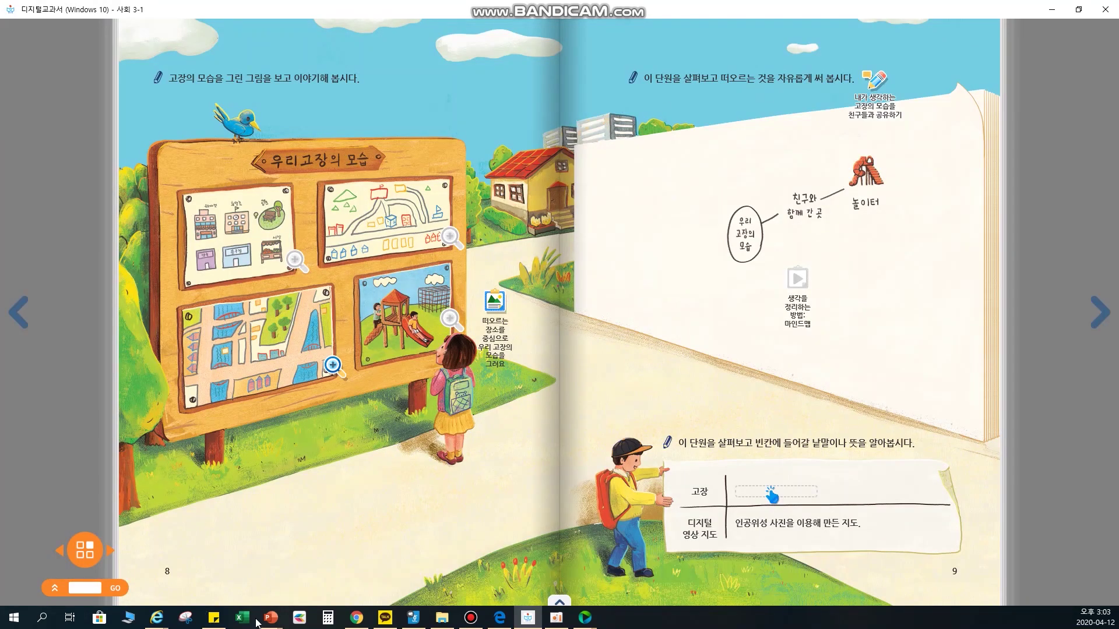
- Open 프레젠테이션7 and add a new title-and-content slide
mouse_move(276, 620)
click(666, 577)
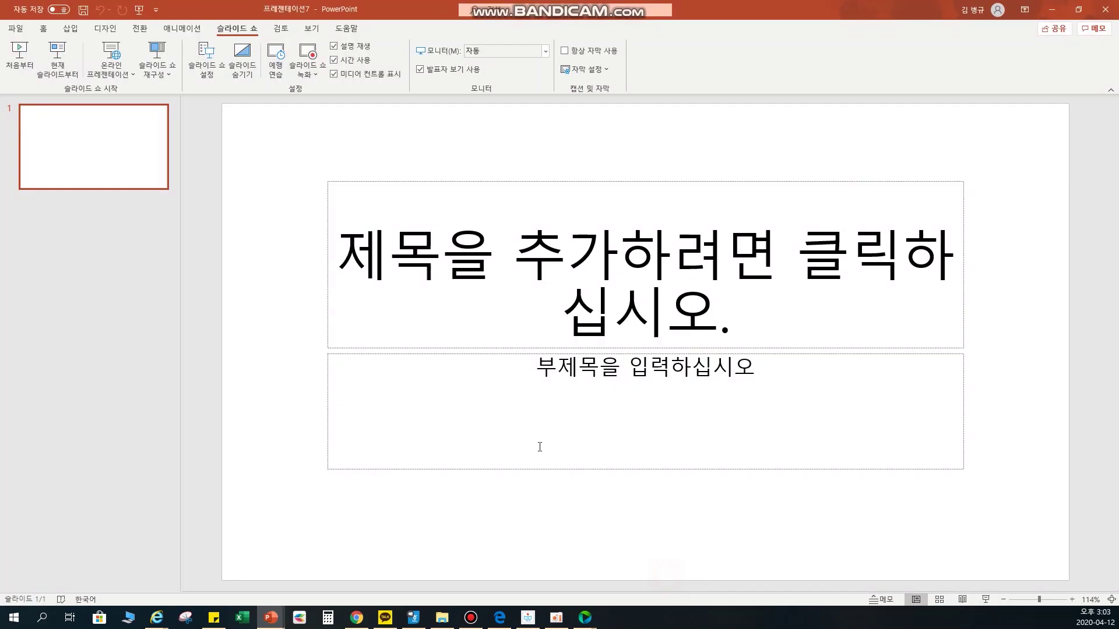
click(489, 270)
click(122, 152)
key(Return)
- Fill the content box with 오늘의 개념정리 and bullets 1., 2., 3., then return to the textbook
click(403, 243)
text(오)
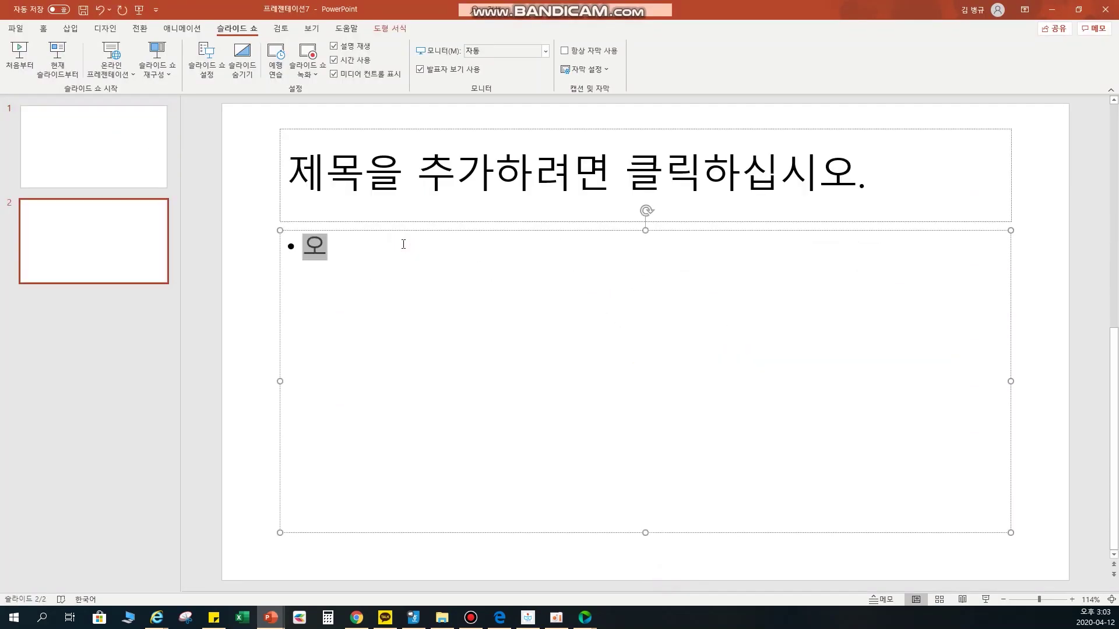
text(늘의 개념정리)
key(Return)
text(1.)
key(Return)
text(2.3)
key(Return)
key(BackSpace)
key(BackSpace)
key(BackSpace)
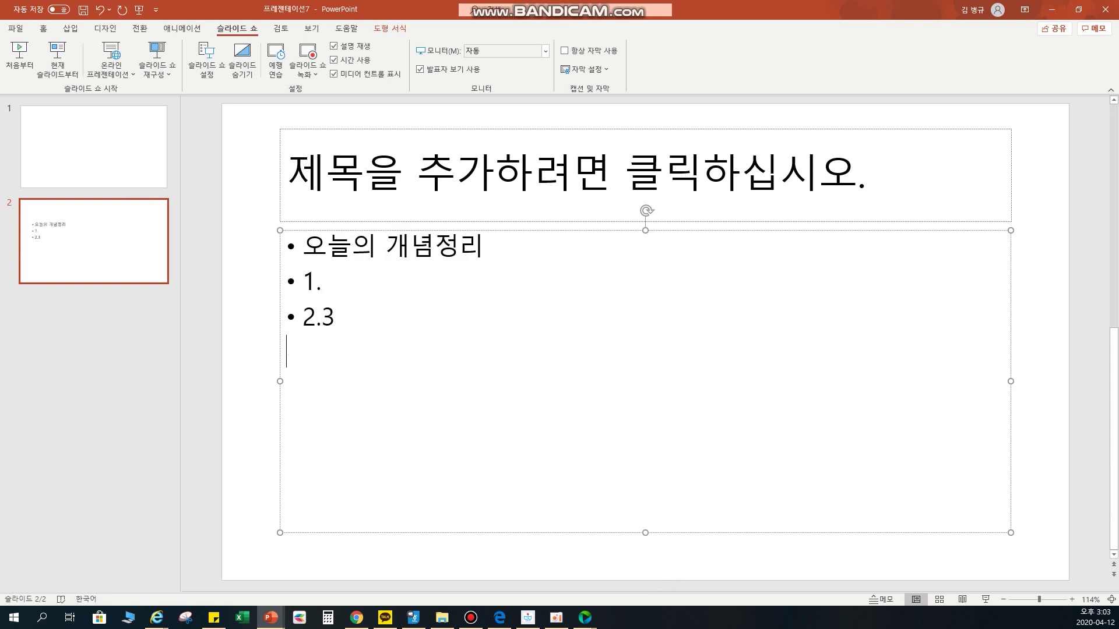
key(Return)
text(3.)
click(528, 617)
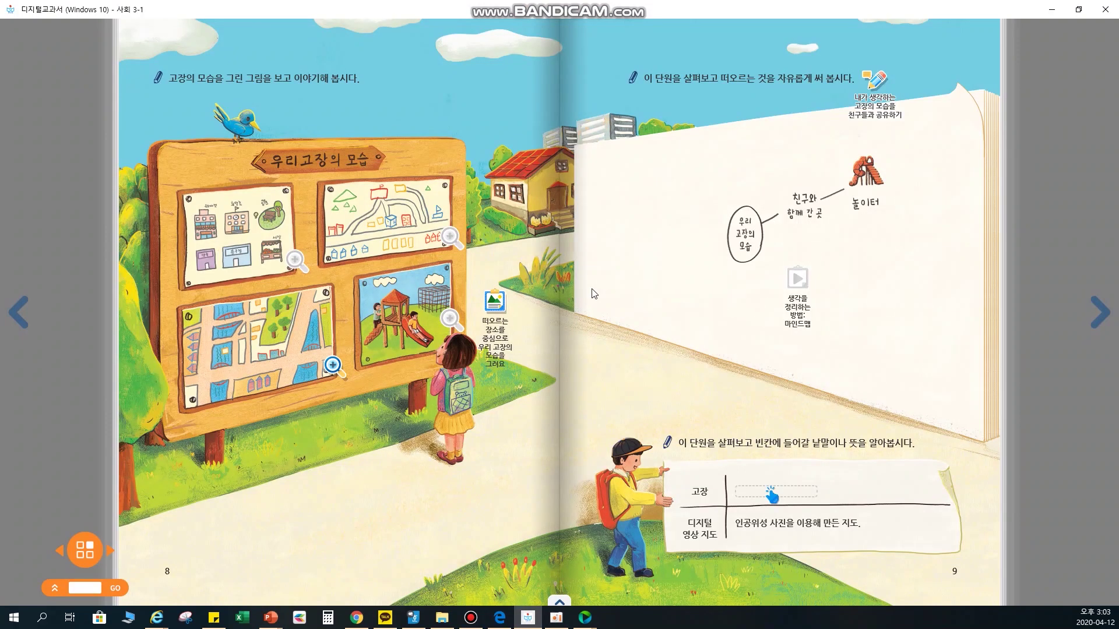